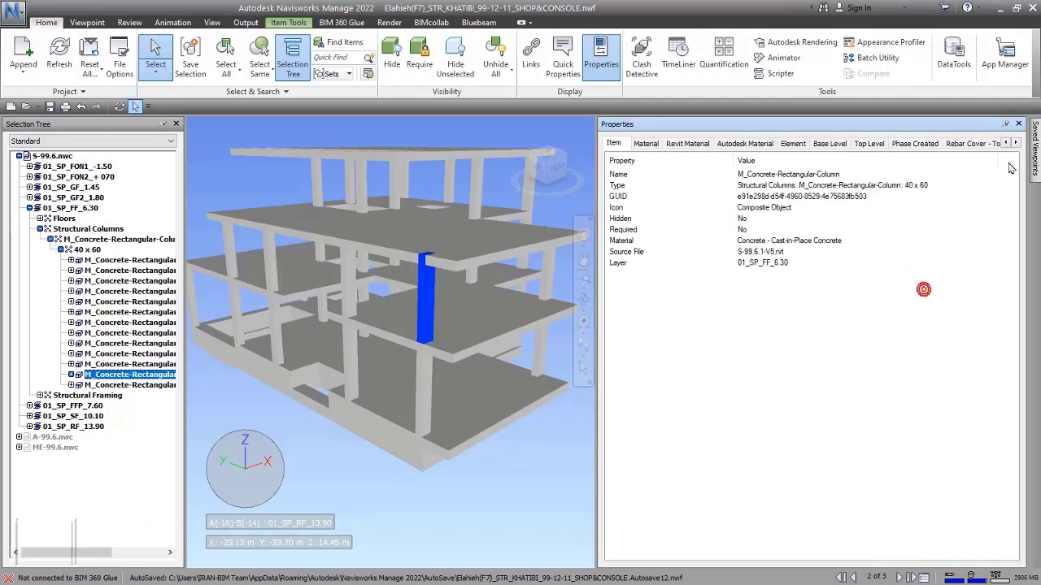
Step: Add a new User Data tab to the blue concrete column's properties
click(1015, 144)
click(1019, 143)
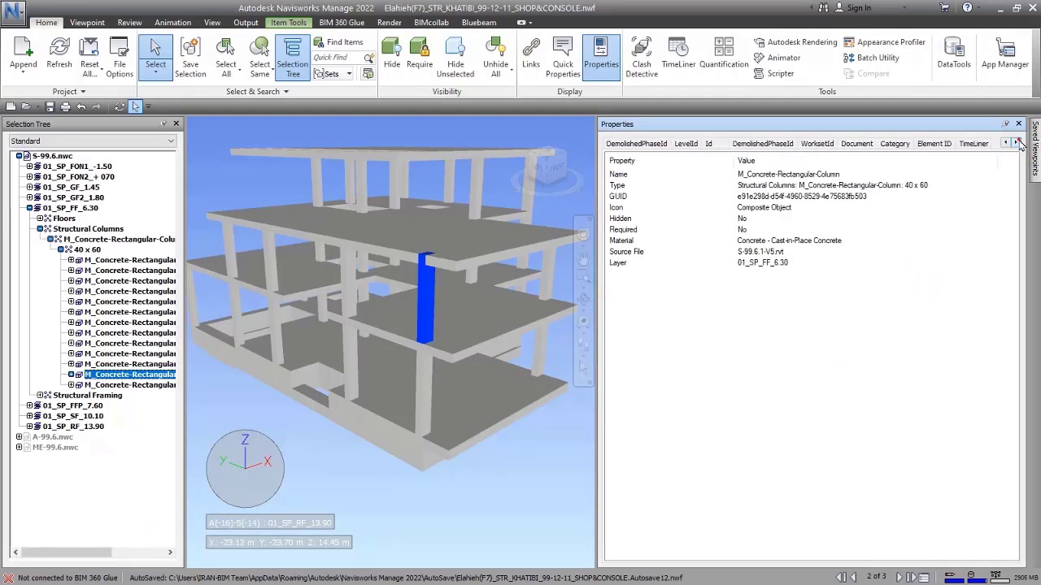
right_click(1012, 199)
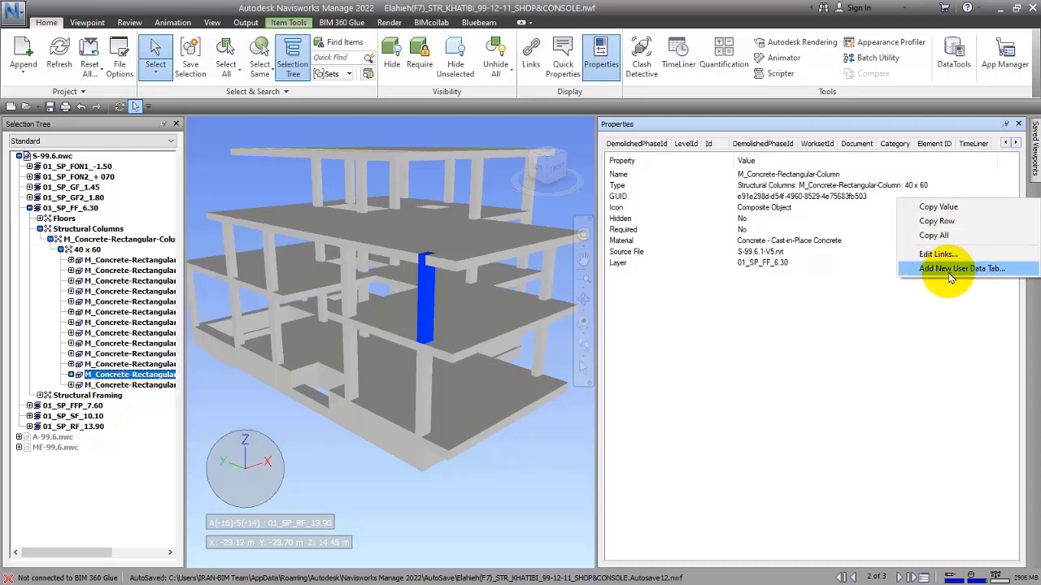
click(949, 277)
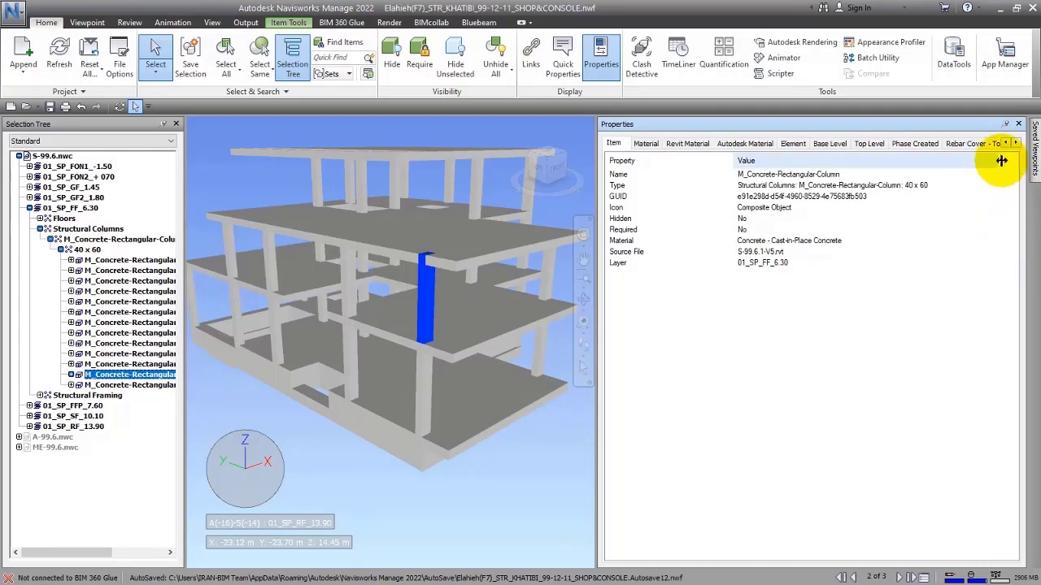
Step: Bring the new, empty User Data tab into view along the tab strip and open it
click(1016, 144)
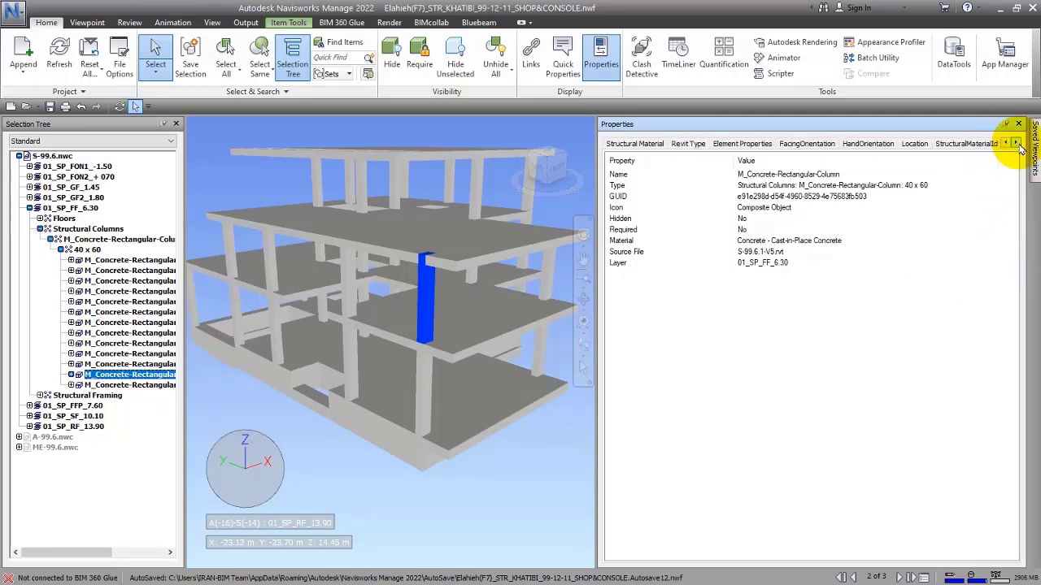
click(1016, 144)
click(1017, 144)
click(943, 144)
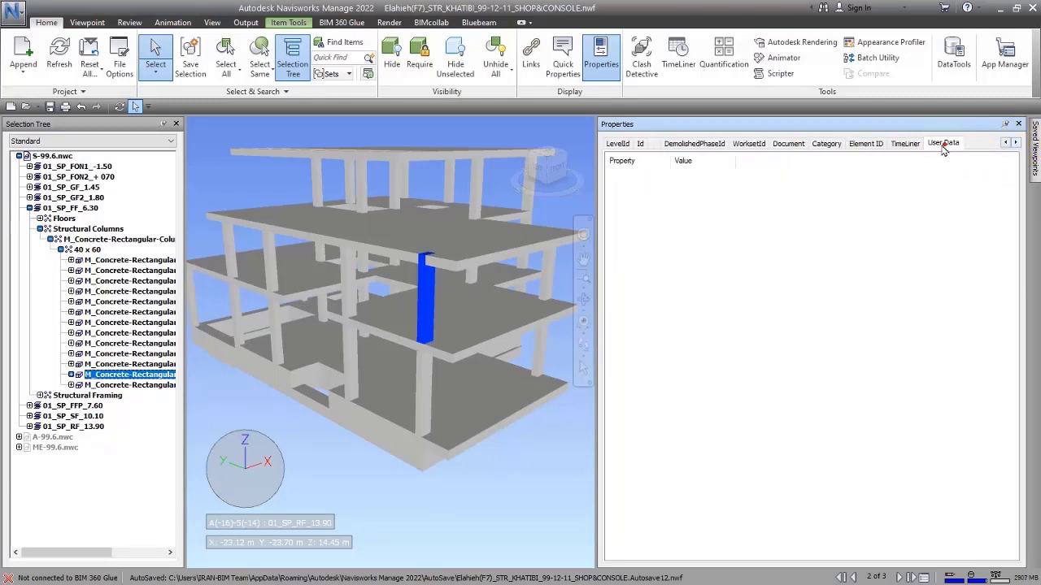
click(945, 150)
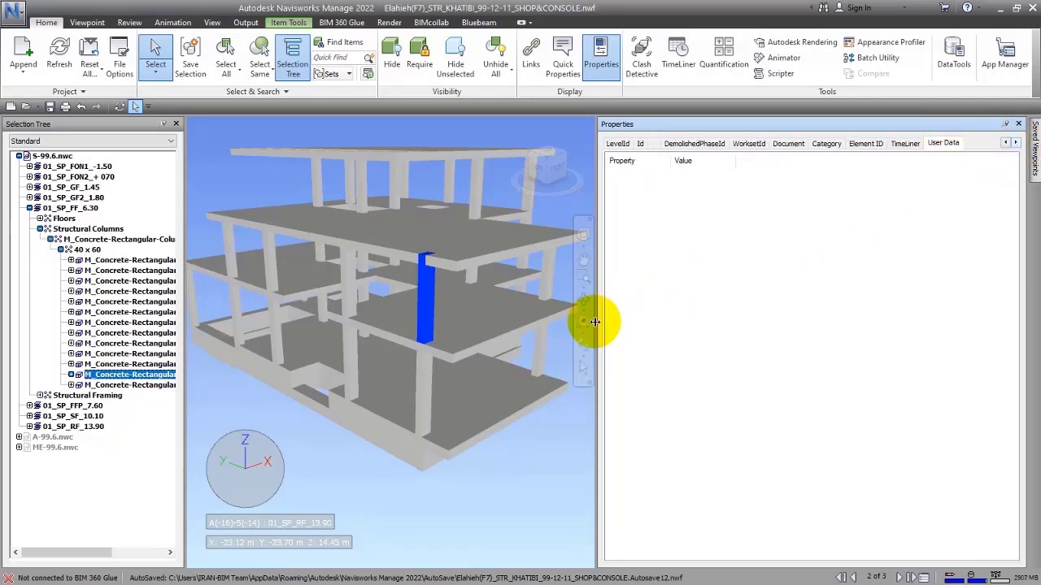
scroll(539, 303, up, 2)
scroll(421, 322, up, 4)
scroll(421, 321, up, 3)
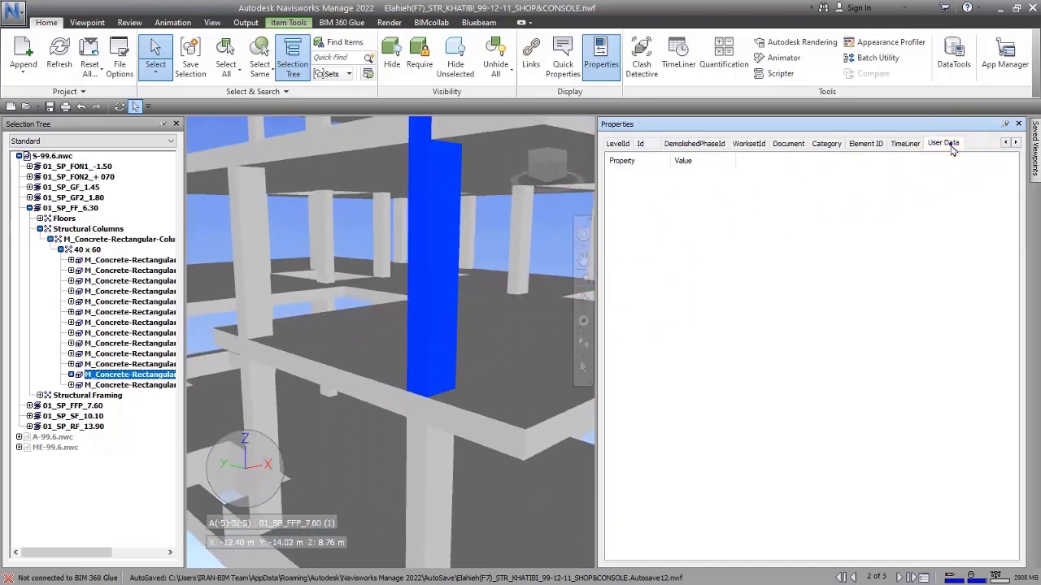
Step: Use Rename Tab to change the User Data tab's name to 'Custom Information' and confirm
right_click(929, 175)
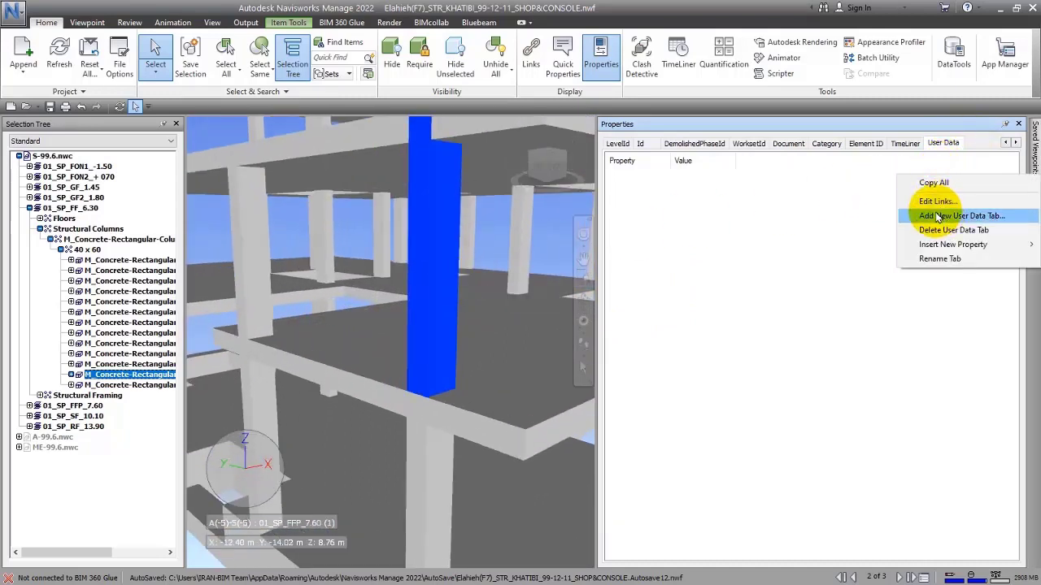
click(933, 259)
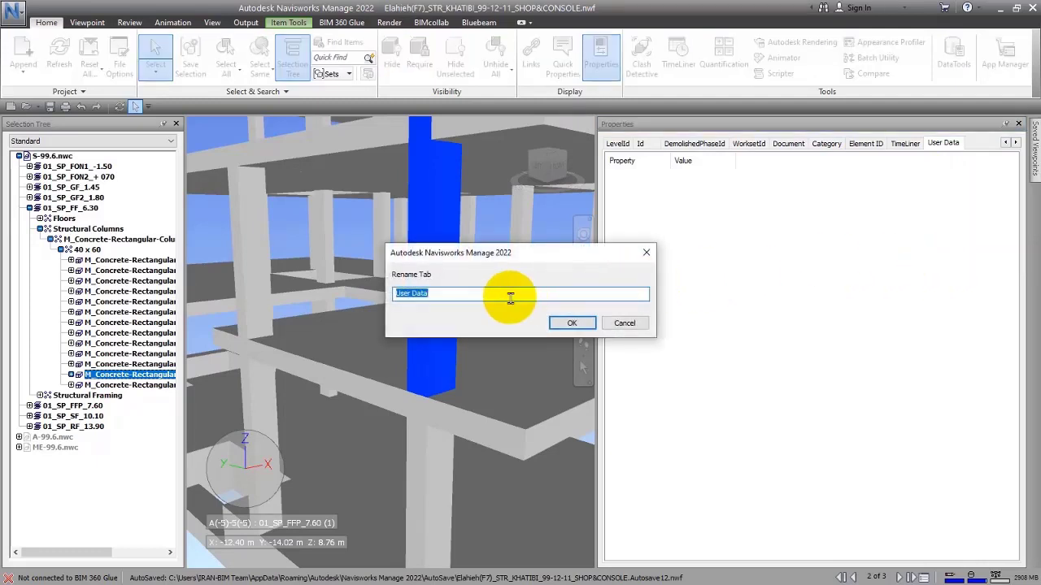
double_click(445, 293)
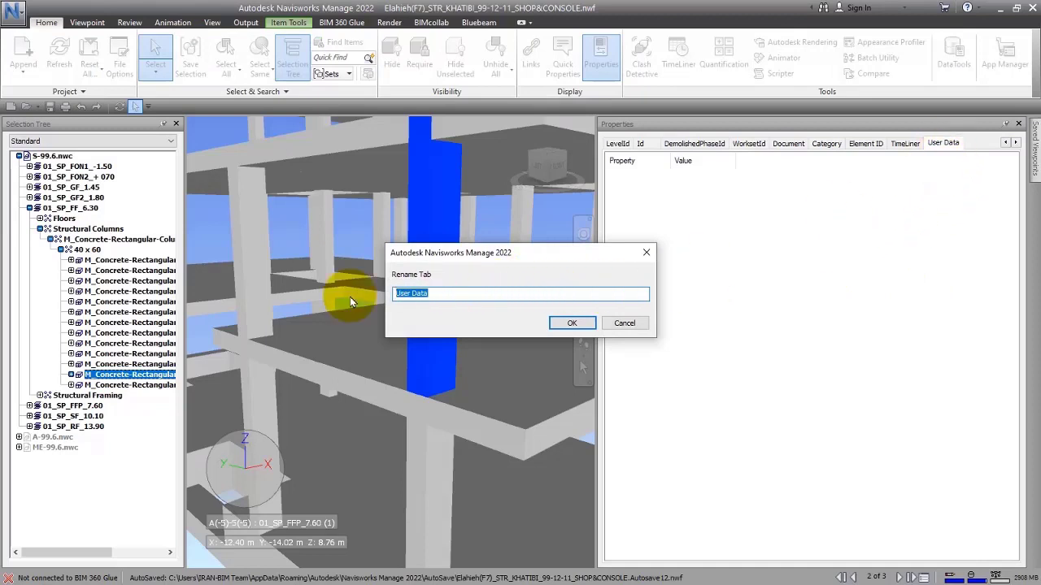
text(Custom Information)
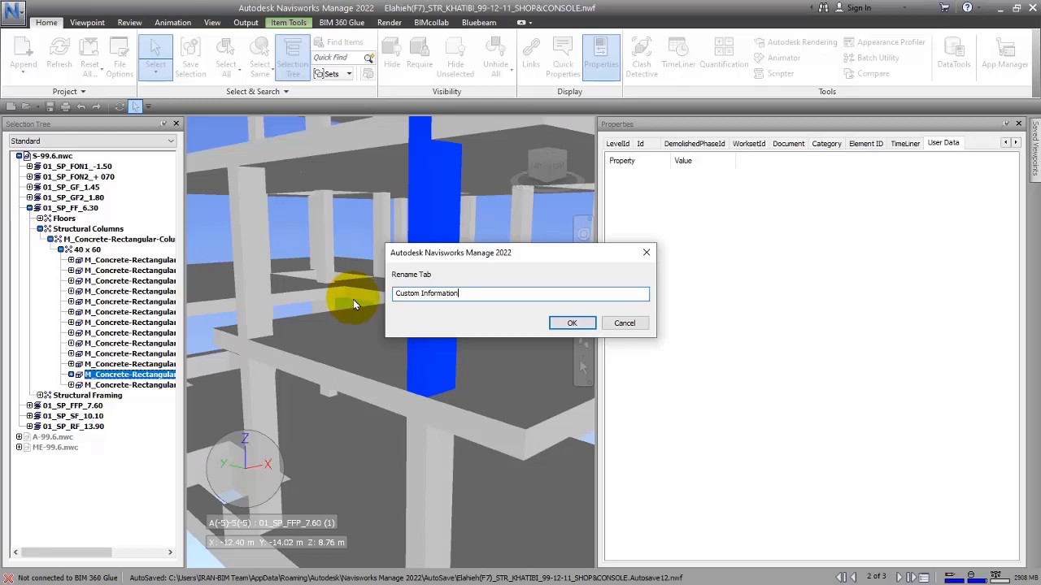
click(561, 324)
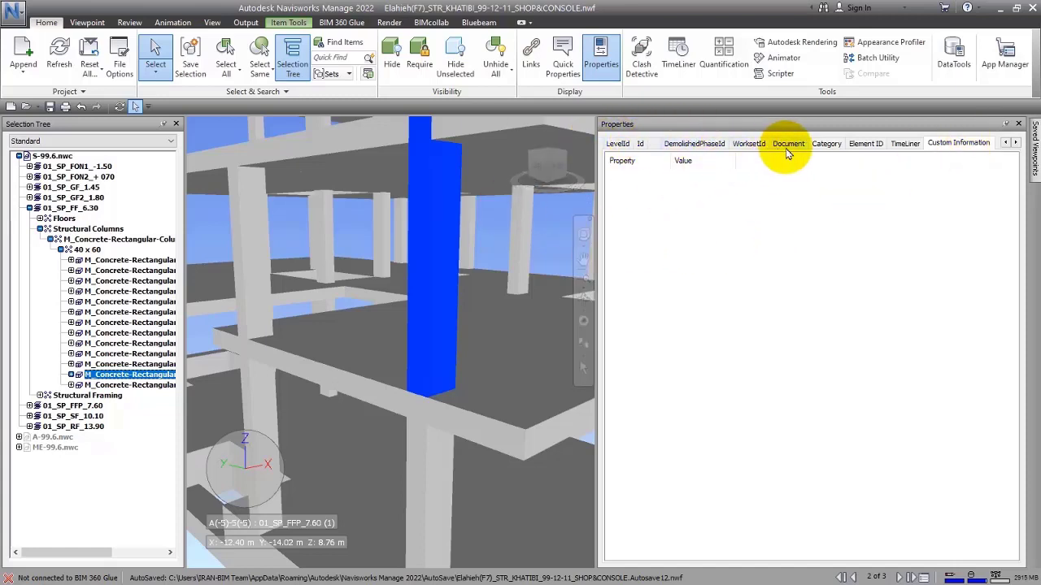
click(640, 144)
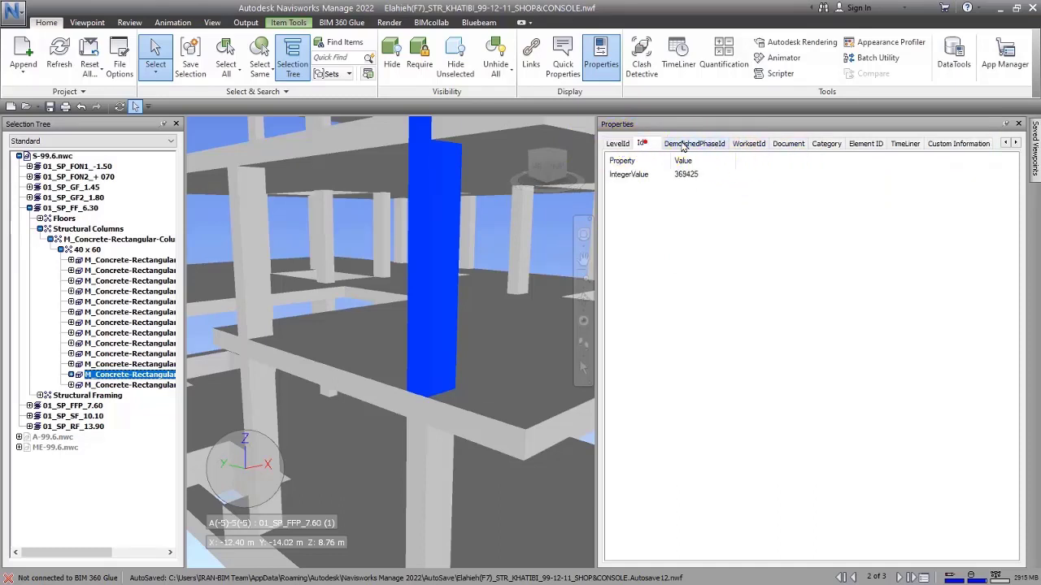
click(866, 144)
click(904, 144)
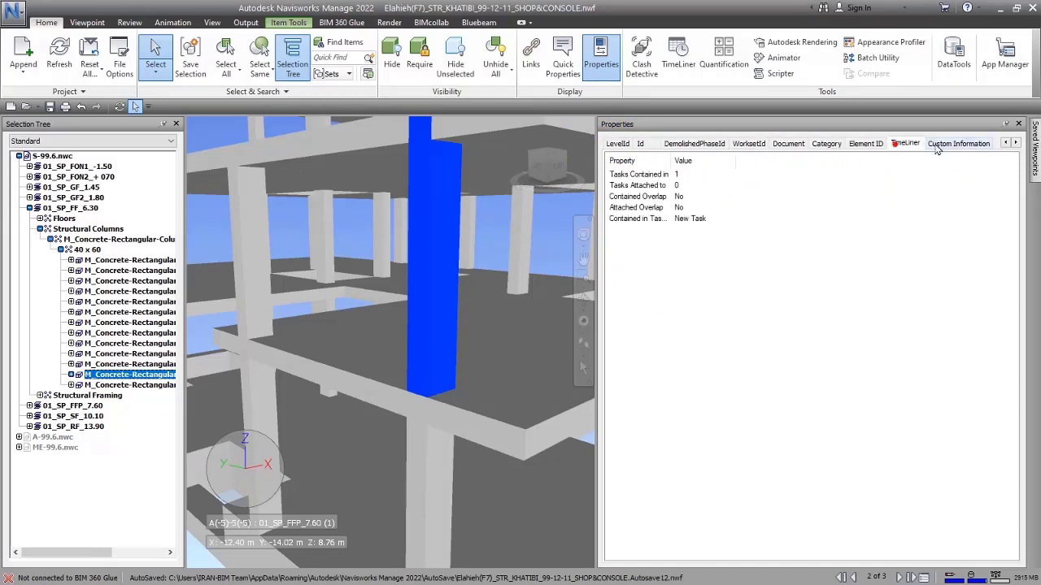
click(947, 144)
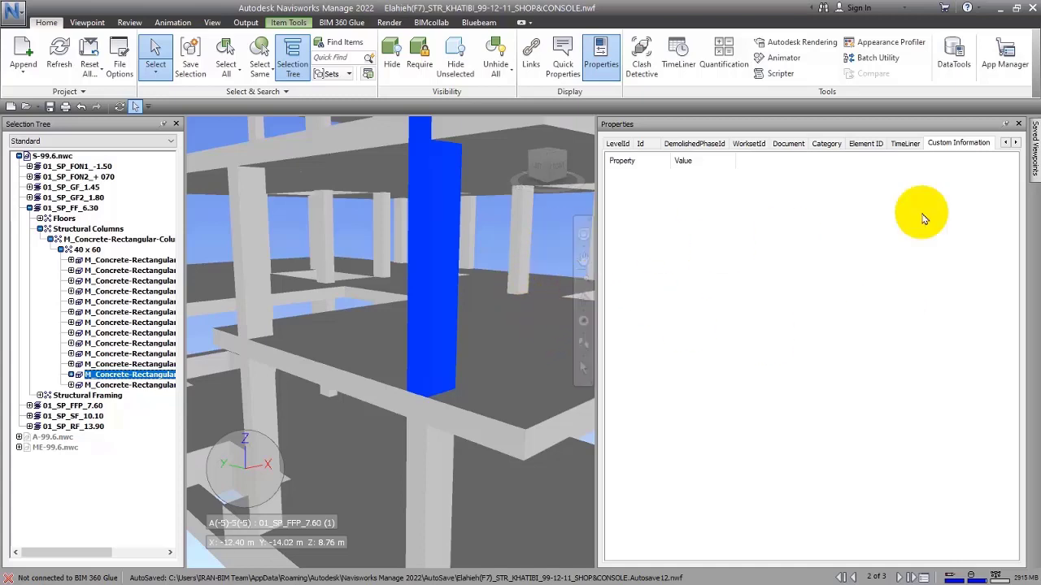
click(957, 152)
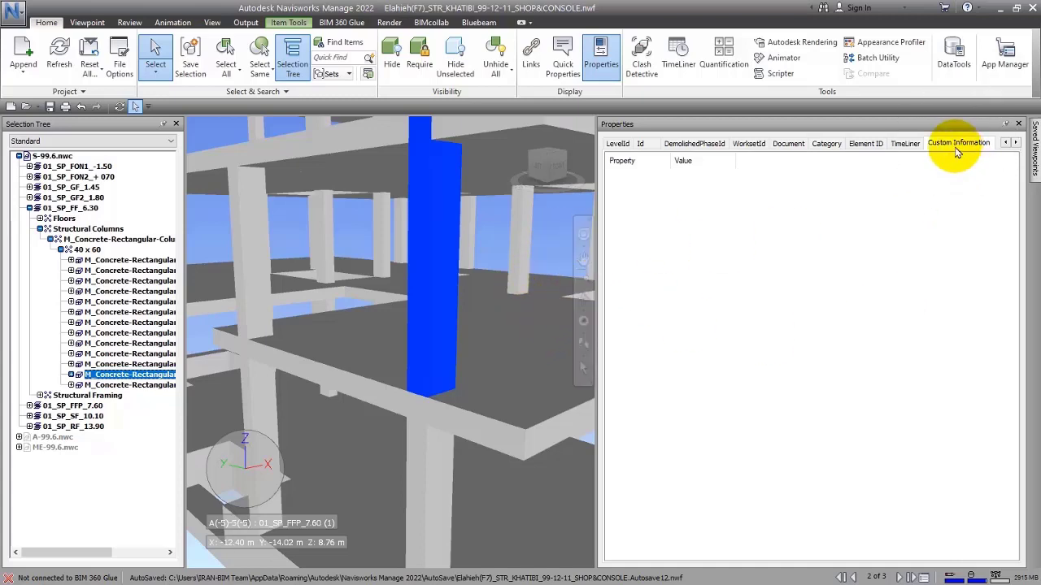
click(958, 152)
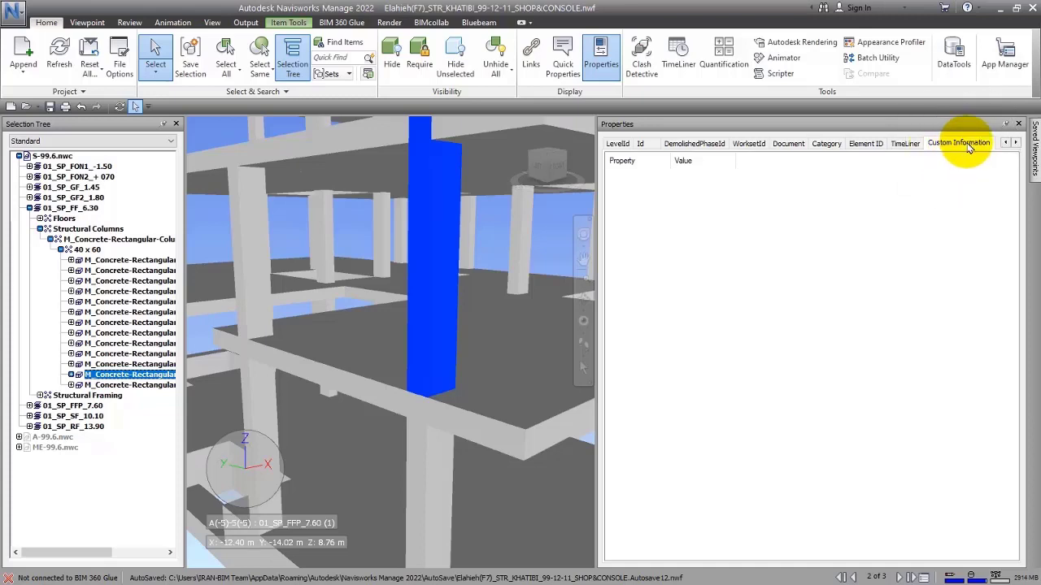
click(338, 234)
click(427, 235)
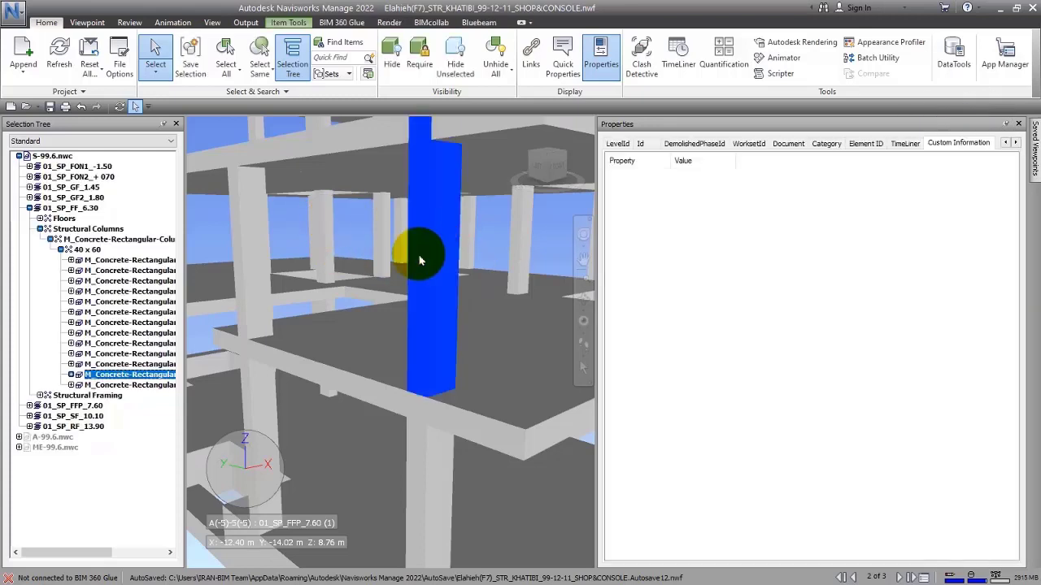
click(957, 146)
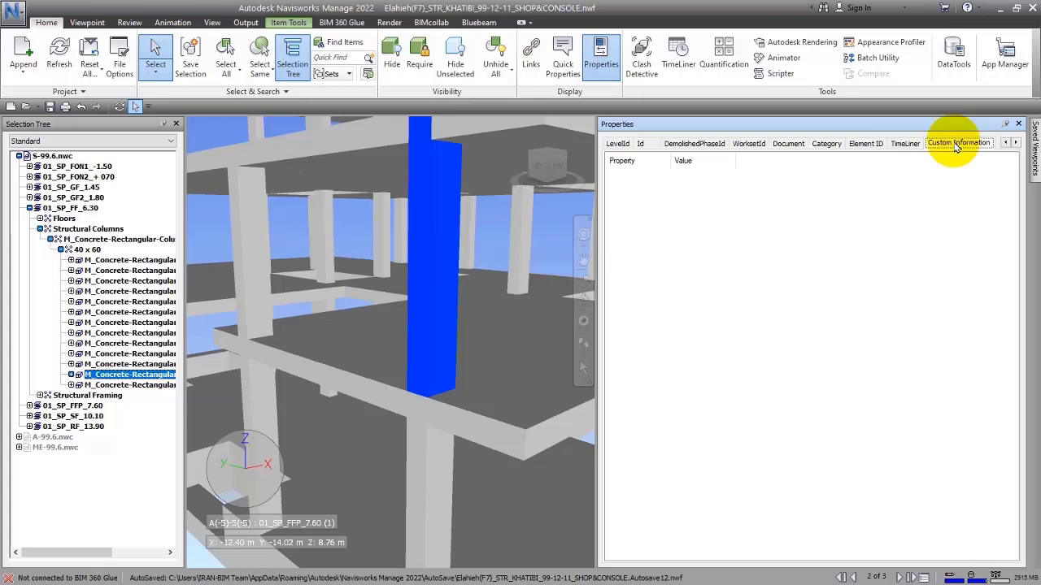
click(962, 146)
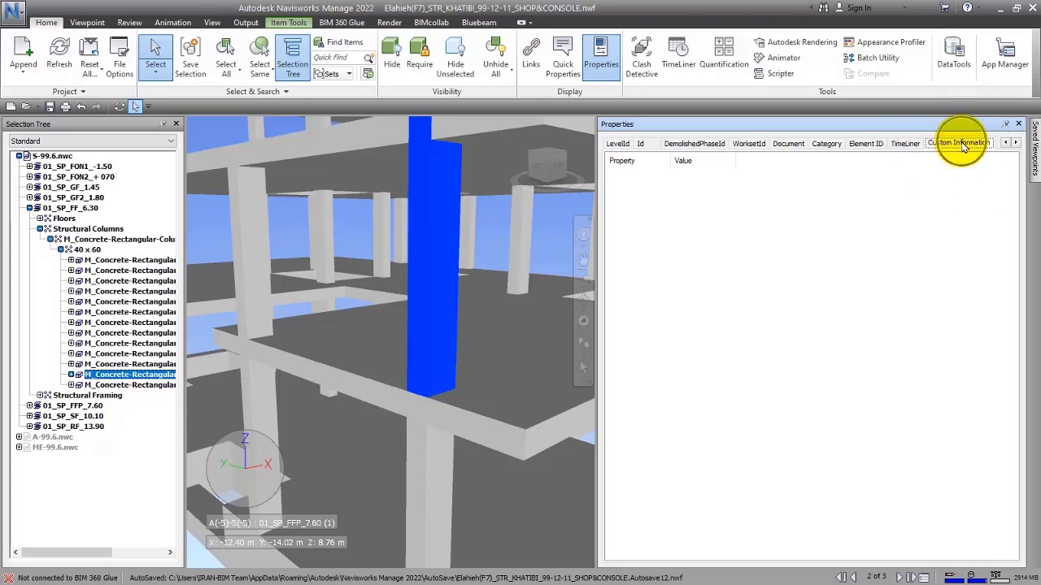
click(248, 225)
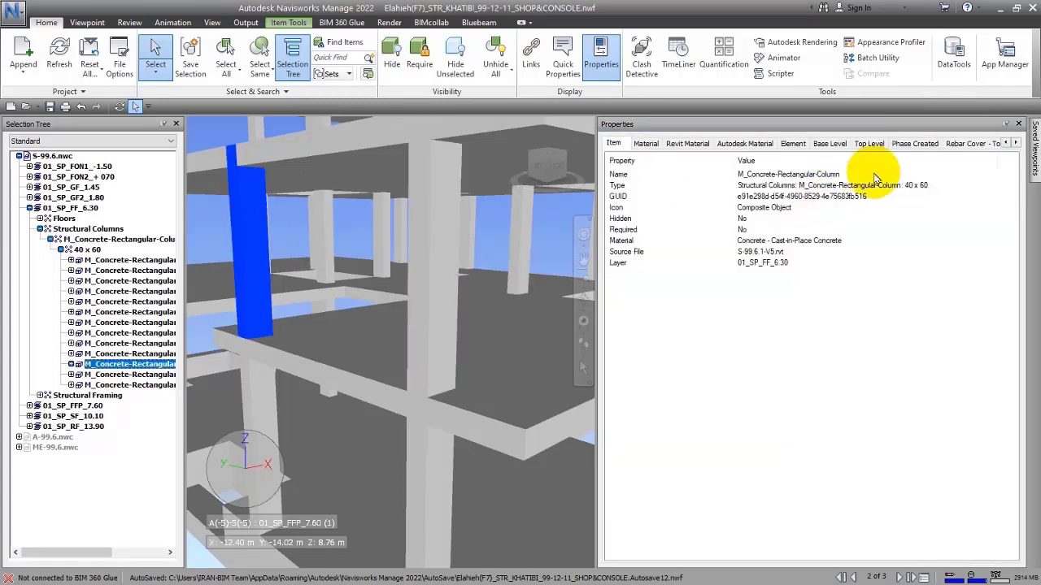
click(1015, 147)
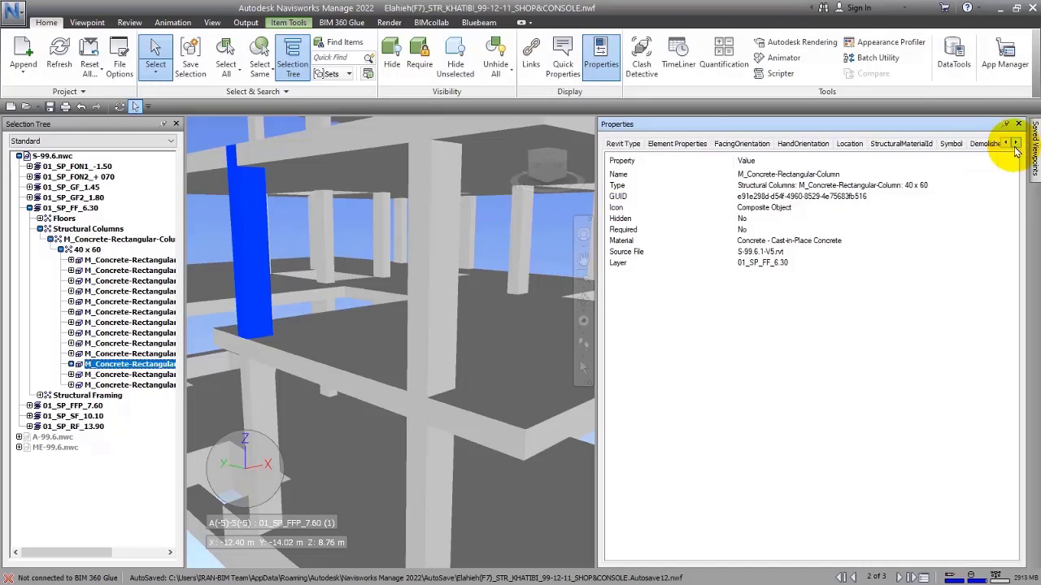
click(1015, 146)
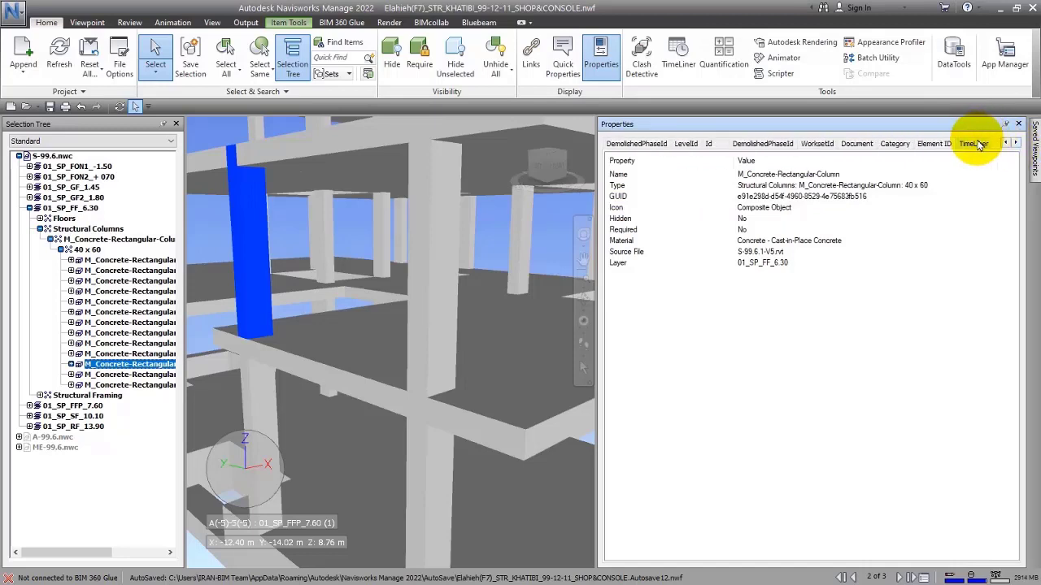
click(407, 244)
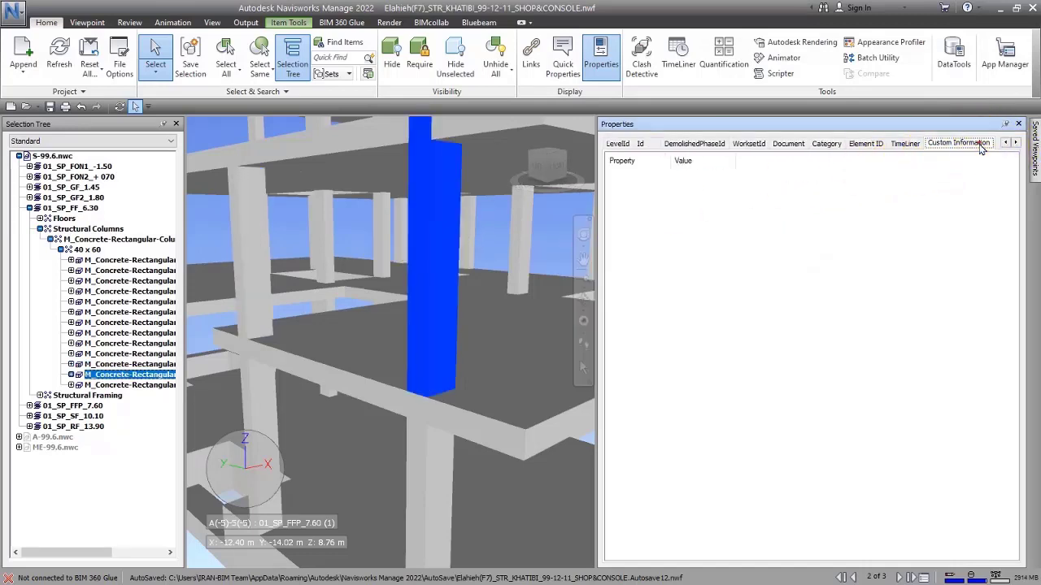
Step: Look through the property options menu and the LevelId, Id and Category tabs
right_click(711, 204)
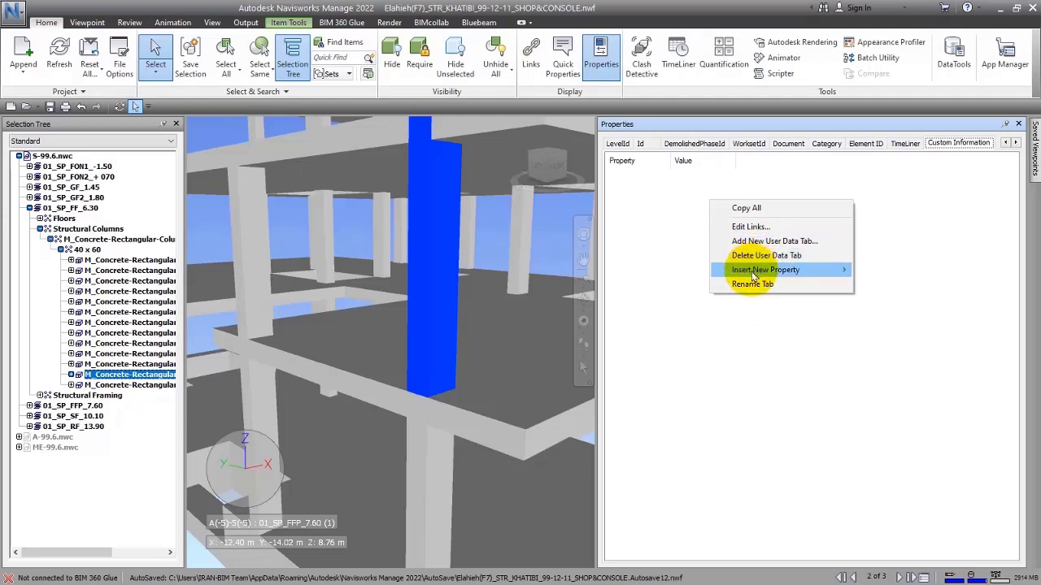
mouse_move(753, 275)
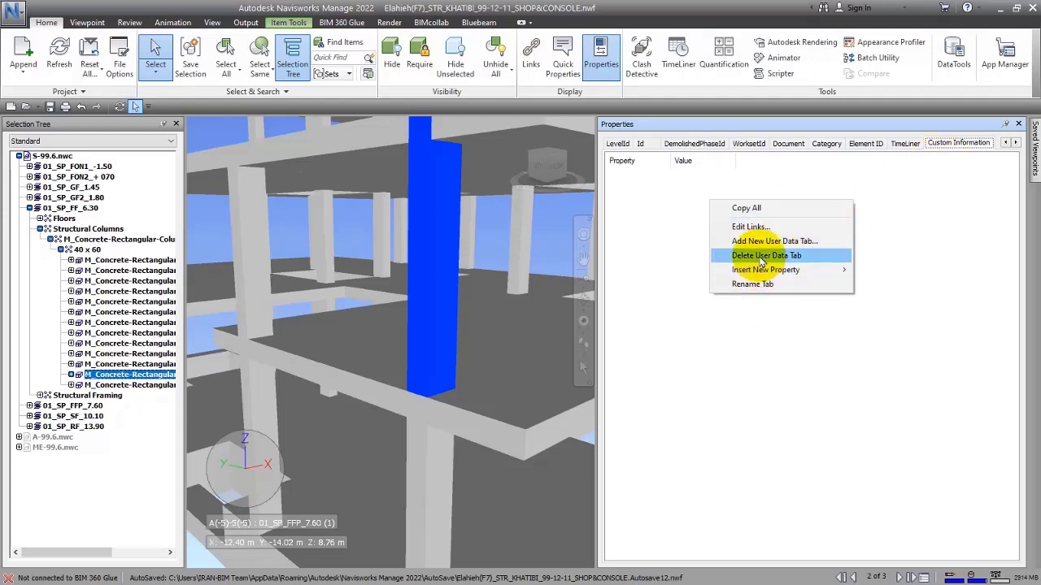
click(763, 259)
mouse_move(753, 271)
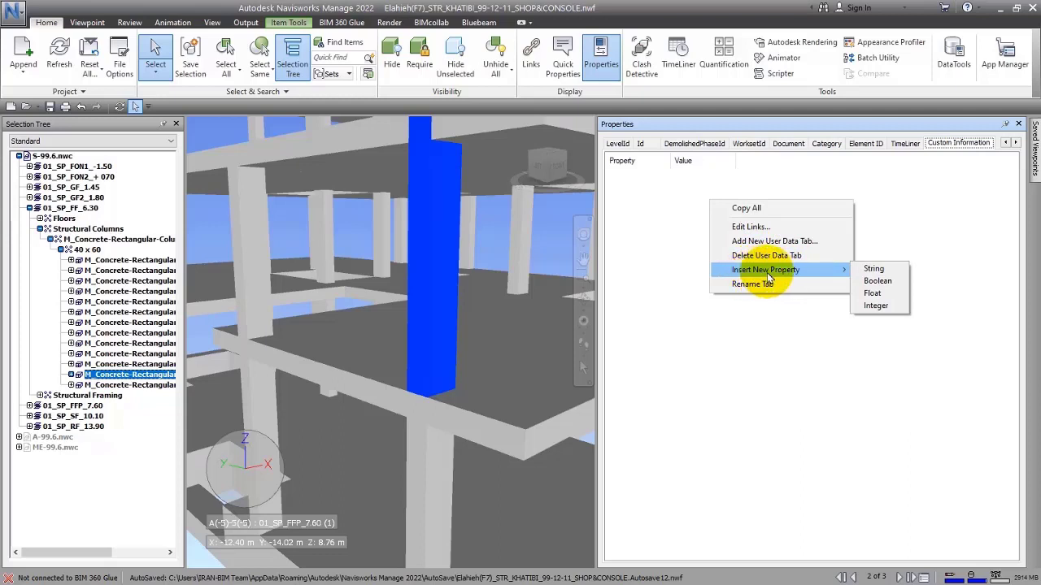
click(617, 143)
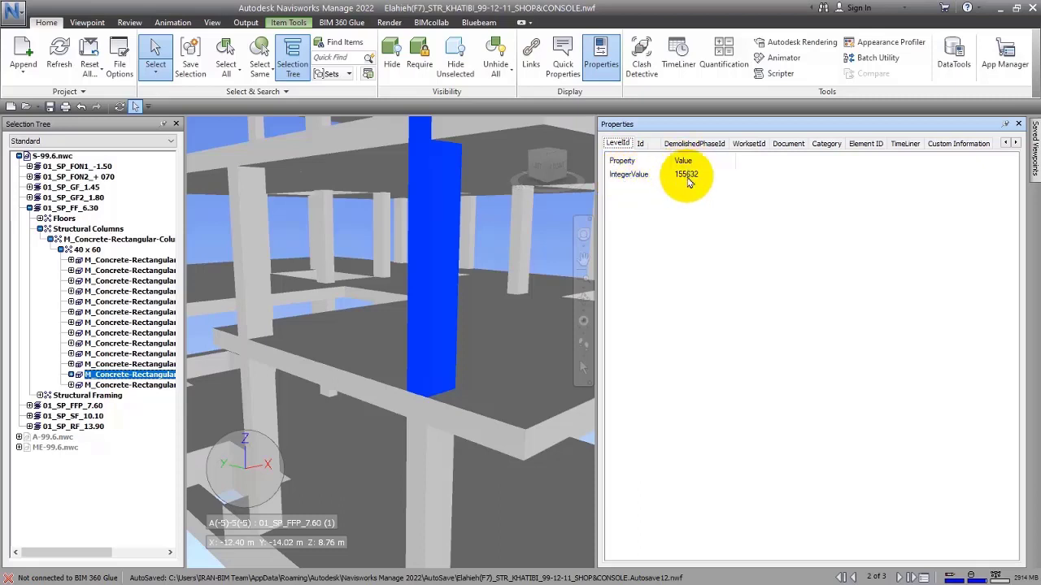
click(640, 143)
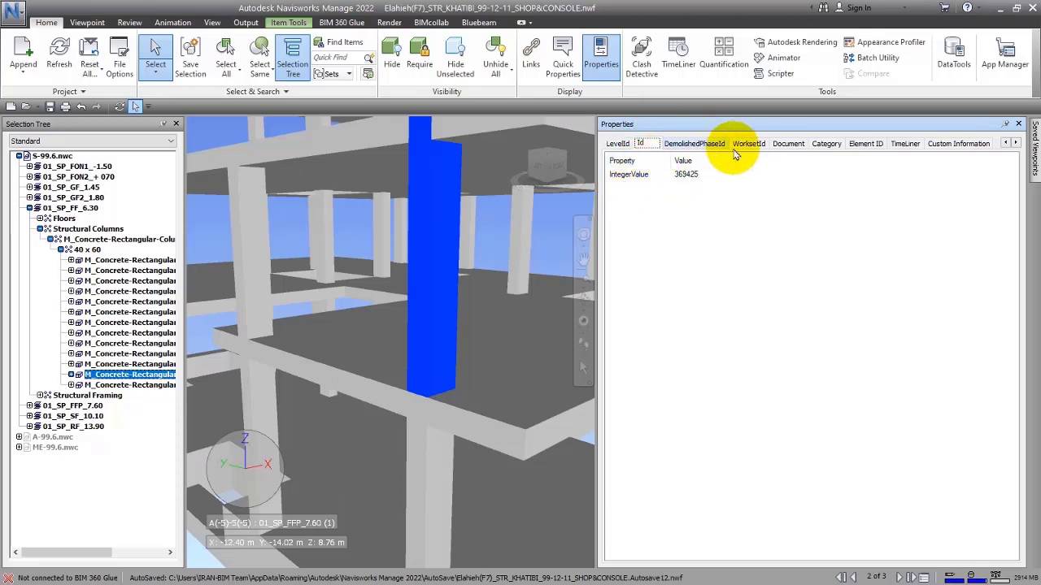
click(826, 144)
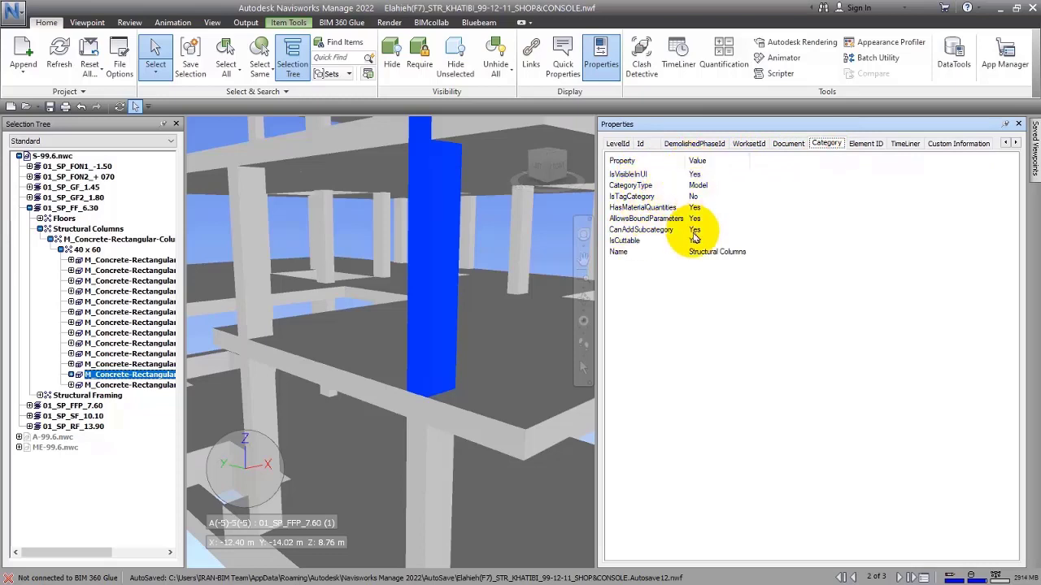
click(970, 143)
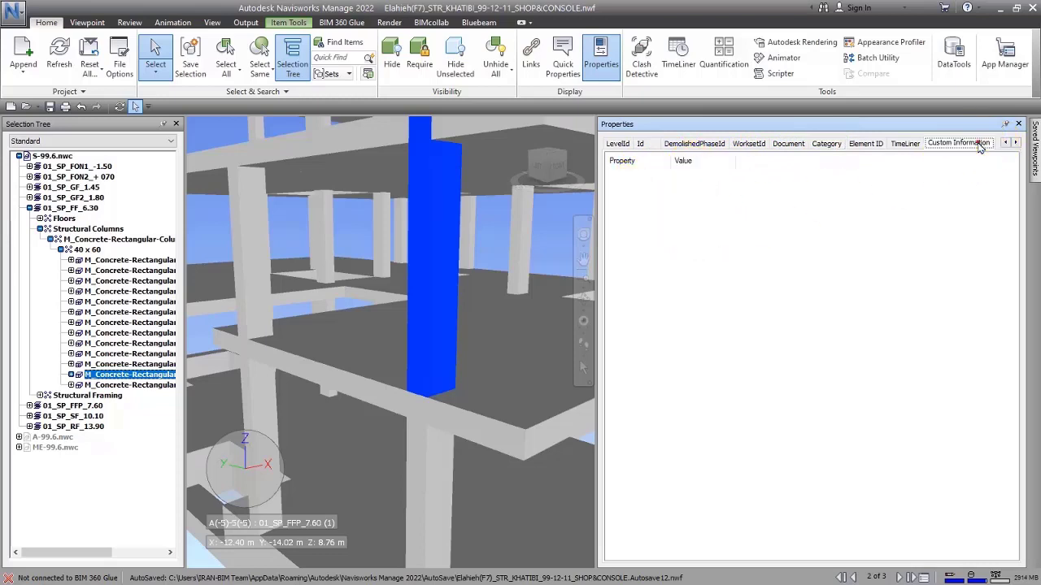
Step: Delete the empty Custom Information tab with Delete User Data Tab
right_click(720, 235)
click(817, 351)
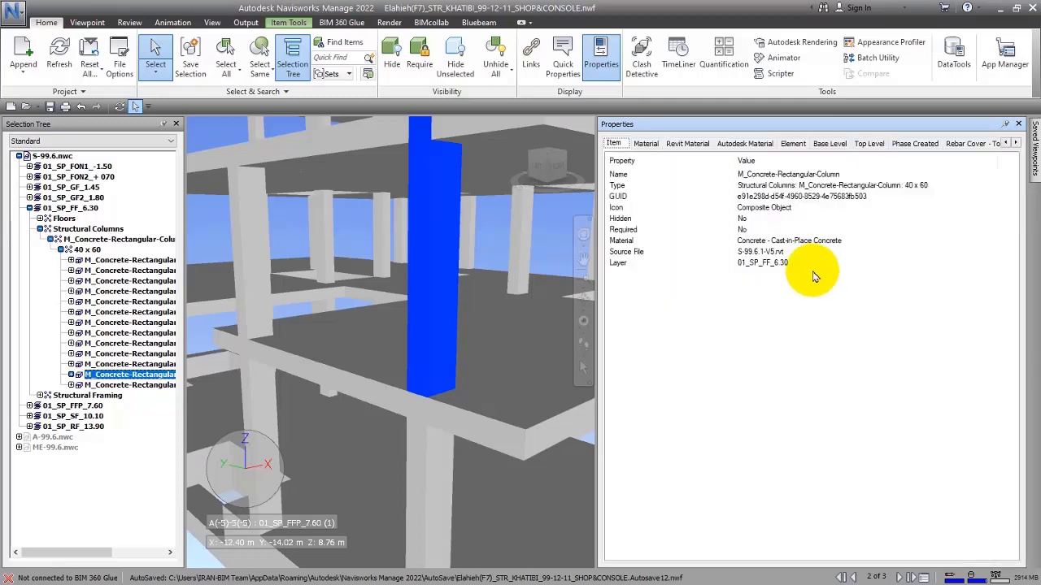
click(1016, 143)
Step: Scroll the tab strip to the DemolishedPhaseId and Id tabs and dismiss the properties menu
click(1015, 143)
click(1016, 143)
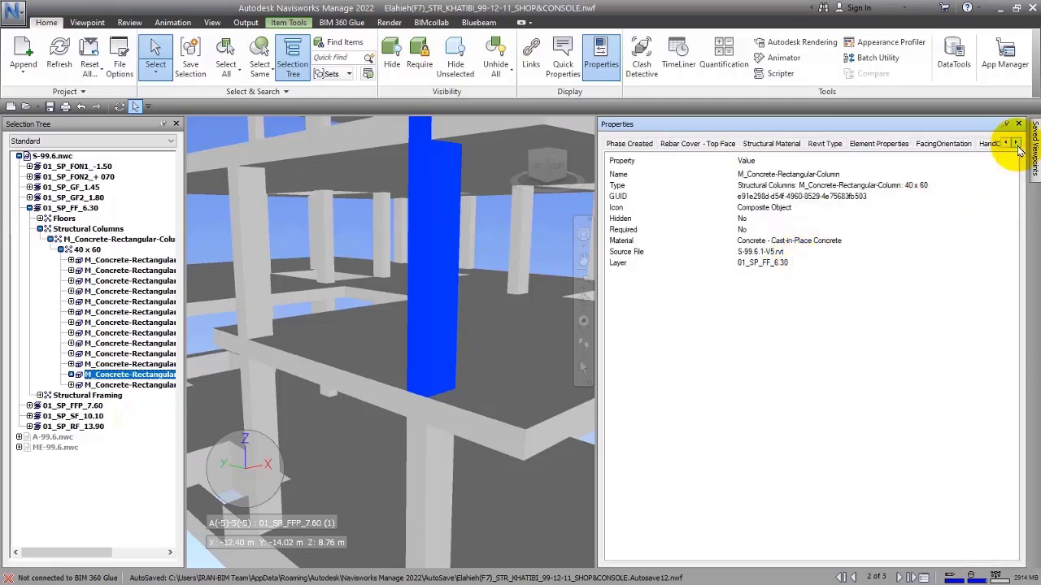
click(1015, 143)
click(1015, 143)
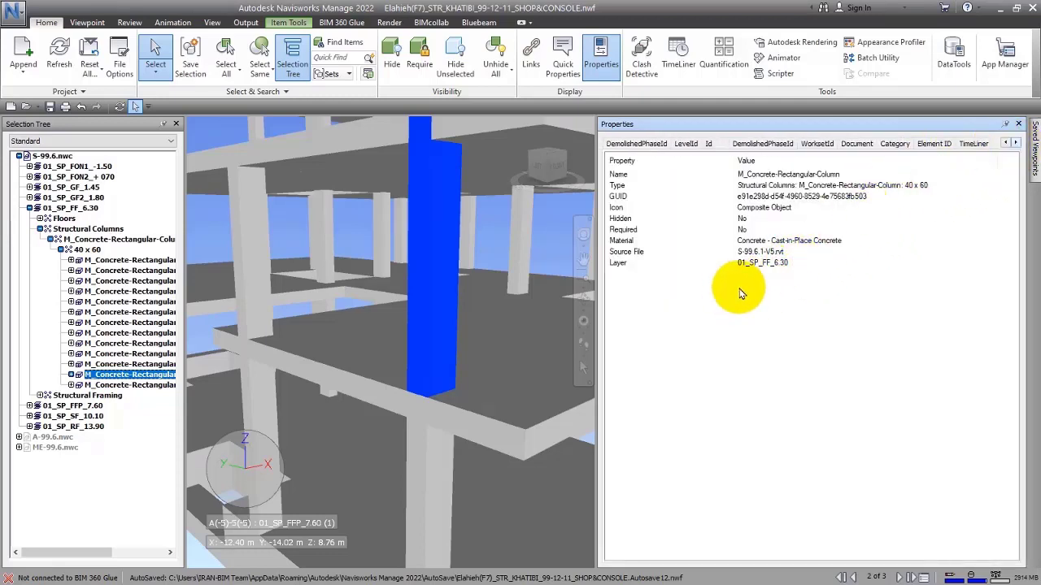
right_click(969, 192)
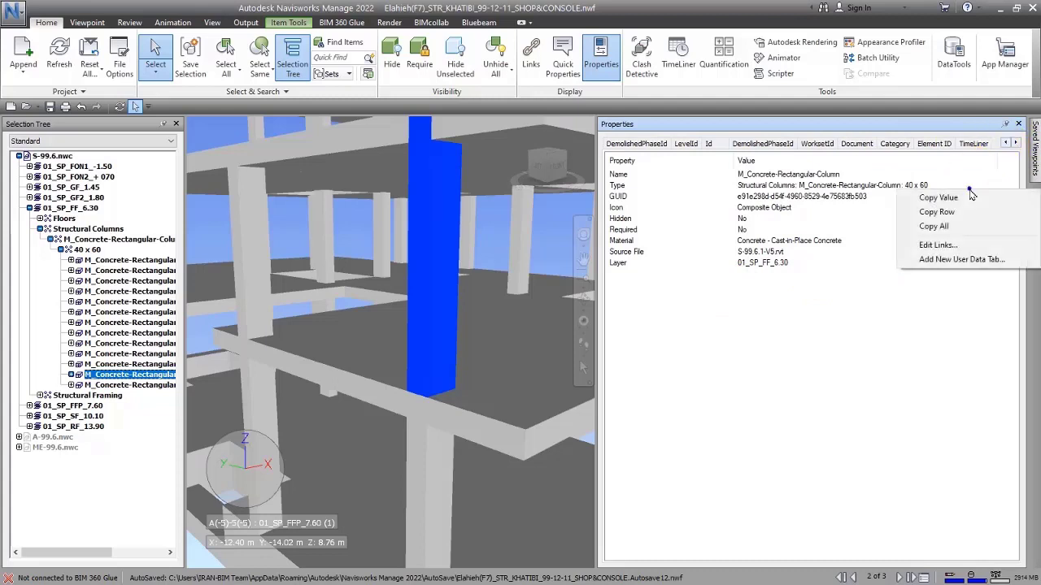
click(906, 319)
Step: Undo the deletion to restore Custom Information and review its Insert New Property choices
click(81, 107)
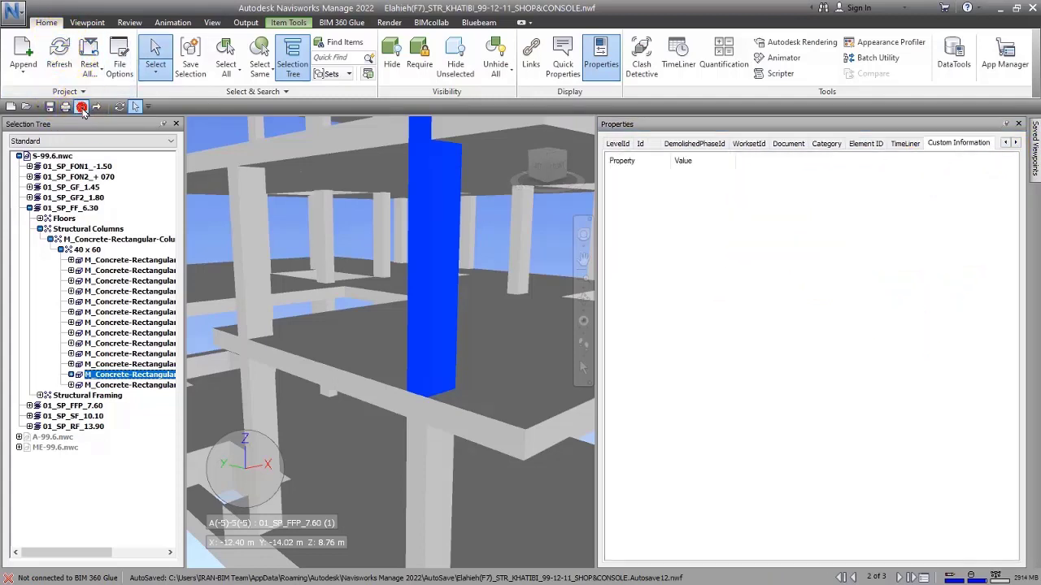
click(410, 232)
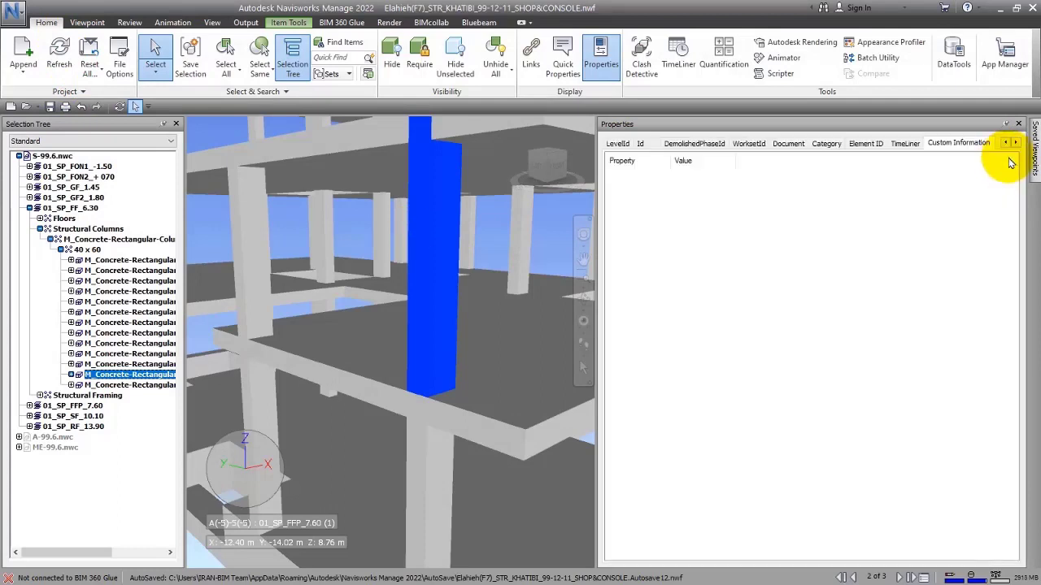
right_click(652, 225)
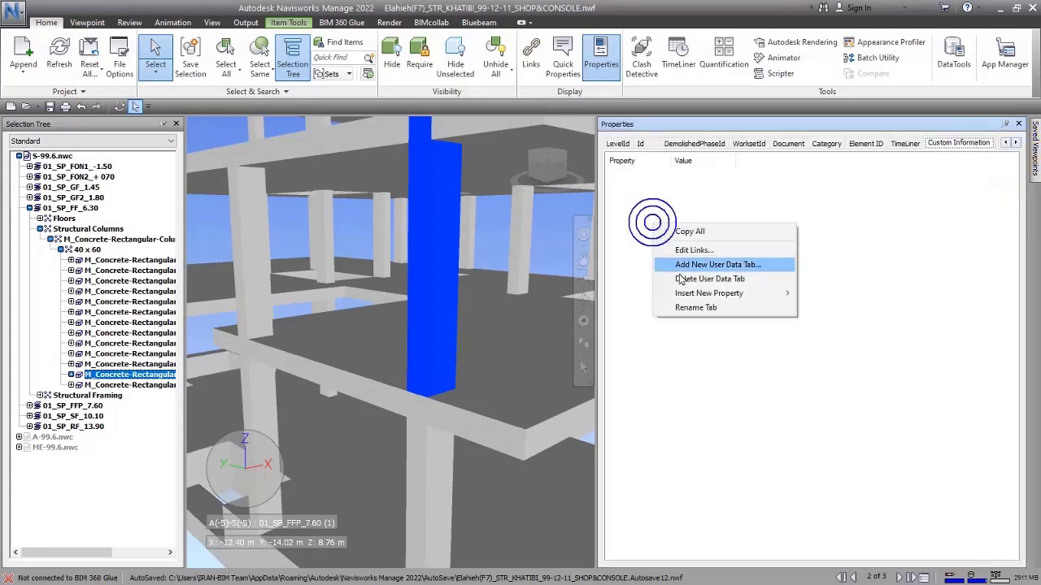
click(709, 292)
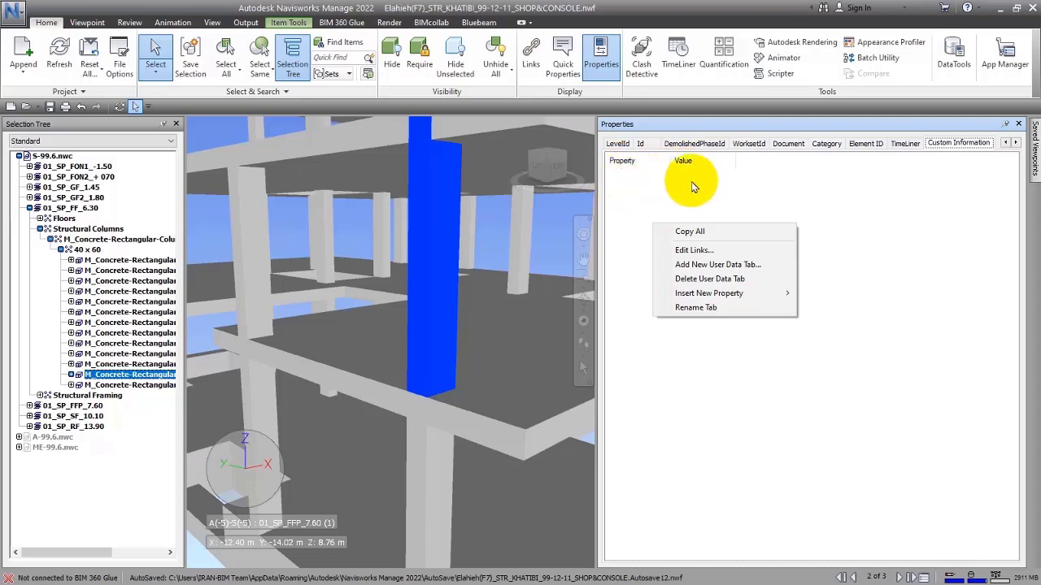
mouse_move(760, 299)
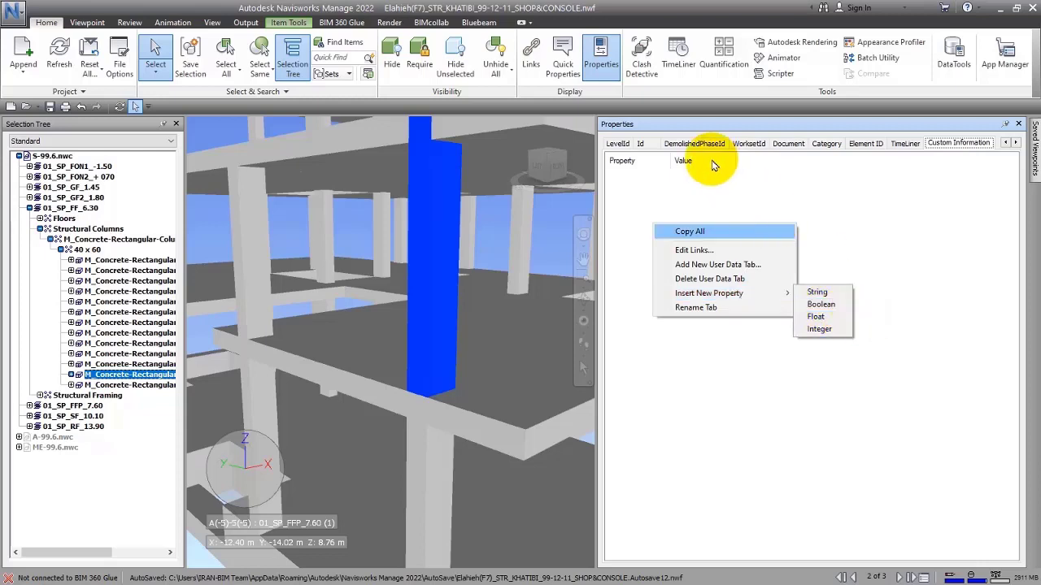
click(695, 143)
Step: Check the column's LevelId, WorksetId, Category and Document property tabs, ending on Document
click(617, 144)
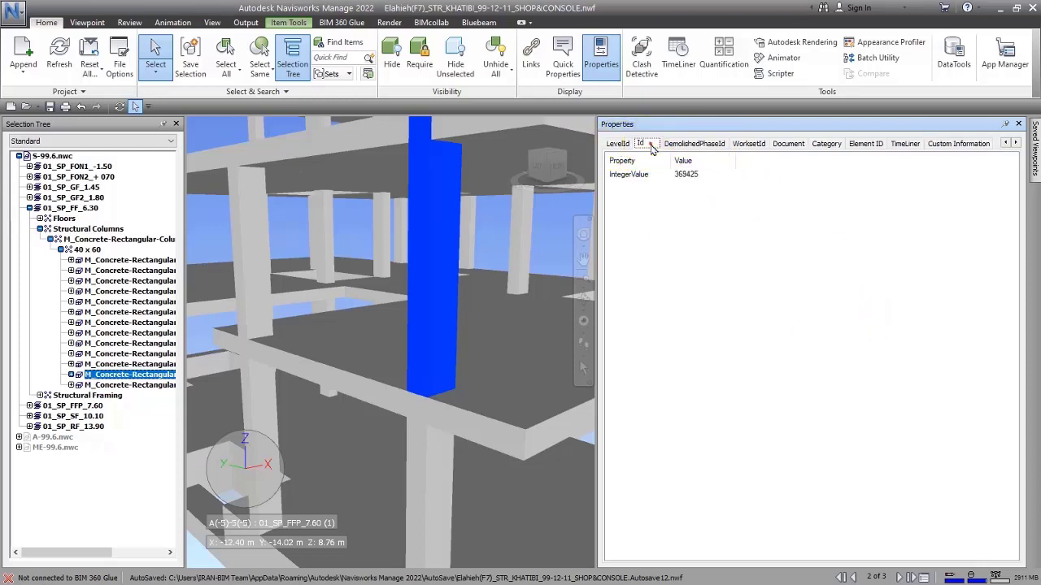
click(744, 143)
click(796, 141)
click(827, 144)
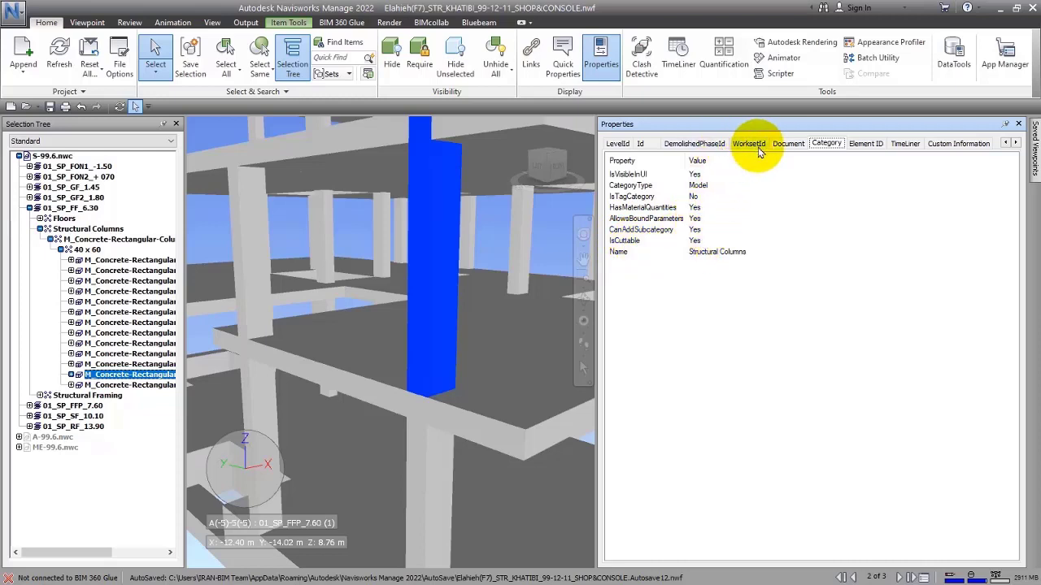
click(785, 144)
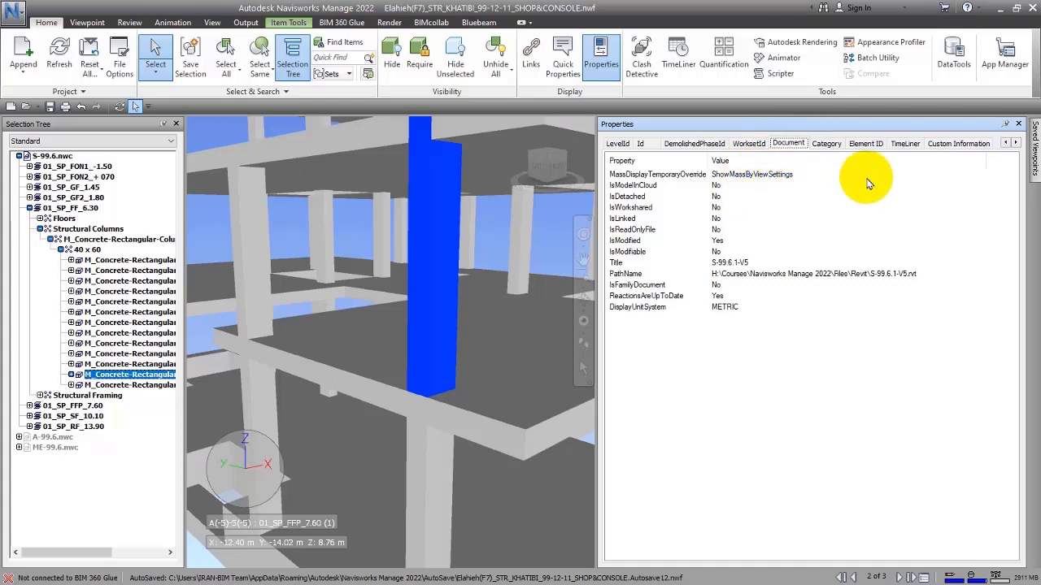
click(951, 145)
Step: Delete and undo-restore Custom Information, then list its String, Boolean, Float and Integer property types
click(759, 279)
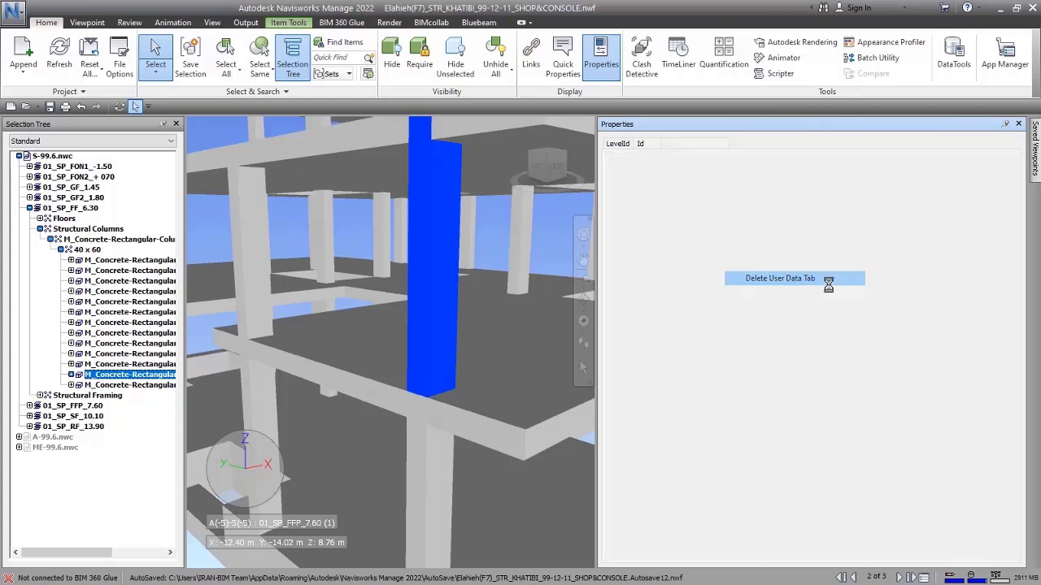
click(99, 107)
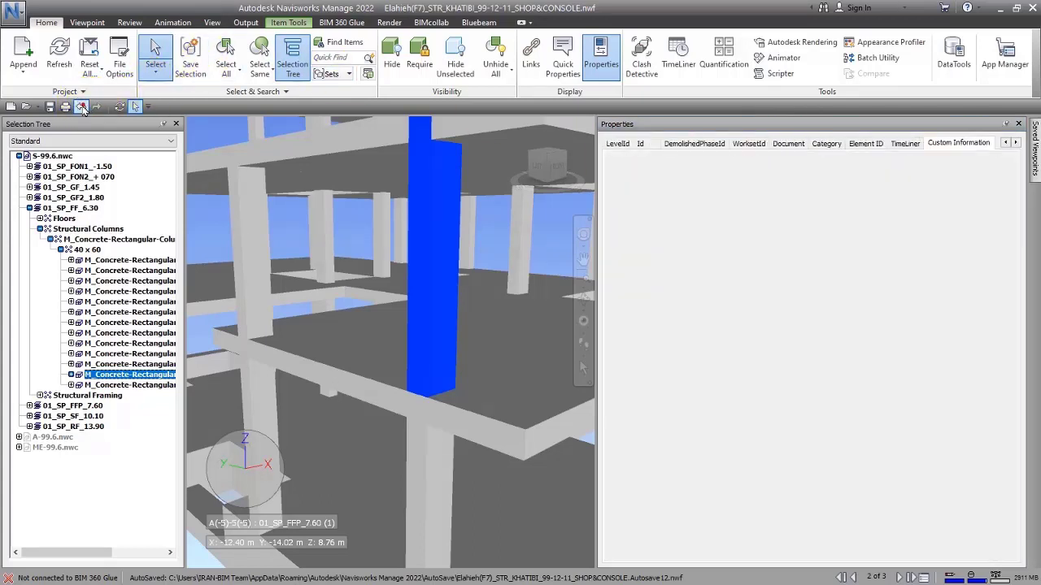
click(958, 143)
right_click(805, 222)
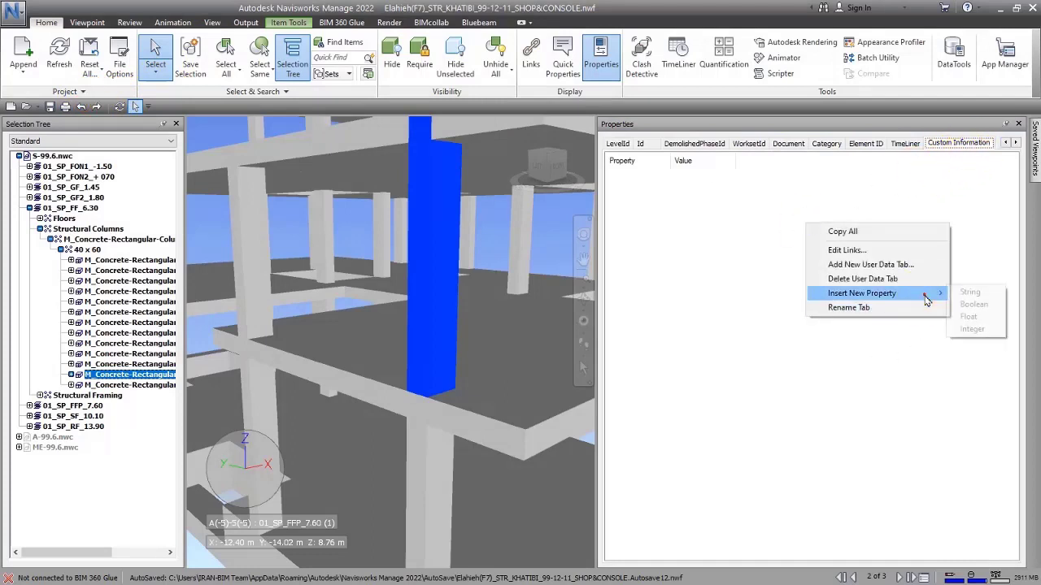
mouse_move(927, 294)
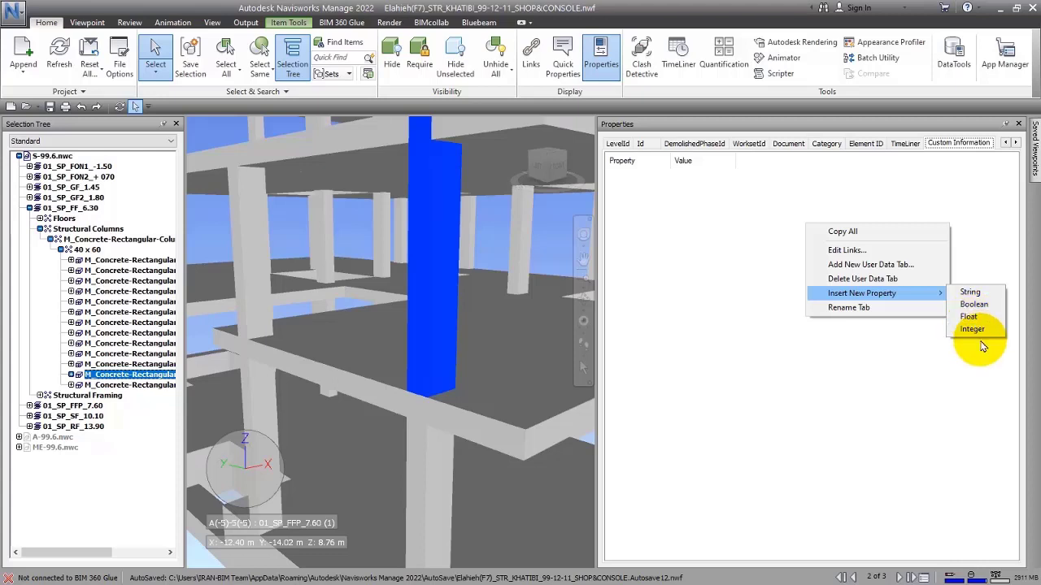
Step: Insert a String property named 'نام ستون' and open its Enter Property Value box
click(974, 292)
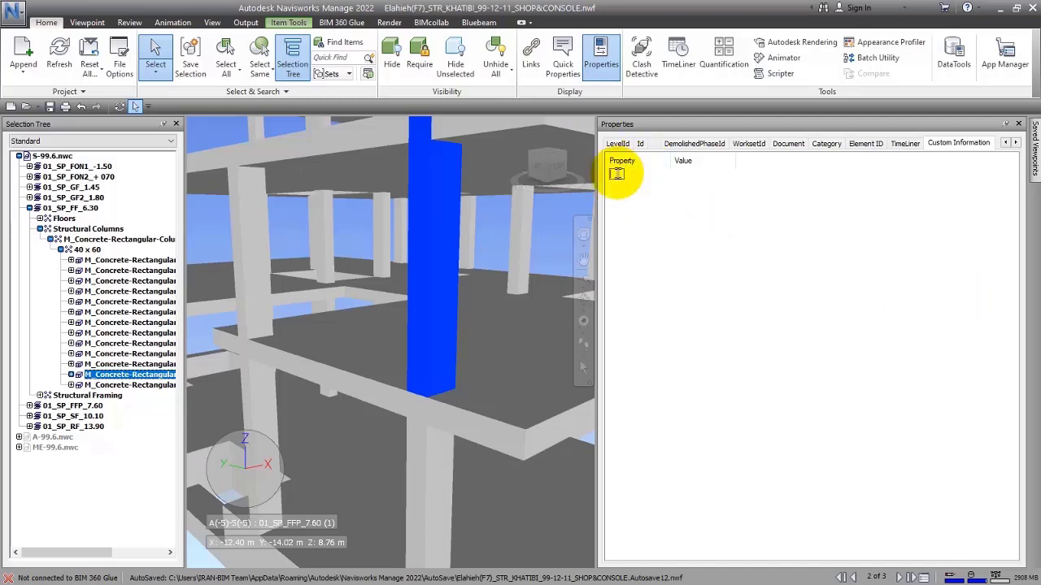
click(616, 173)
text(Stat)
text( ستون)
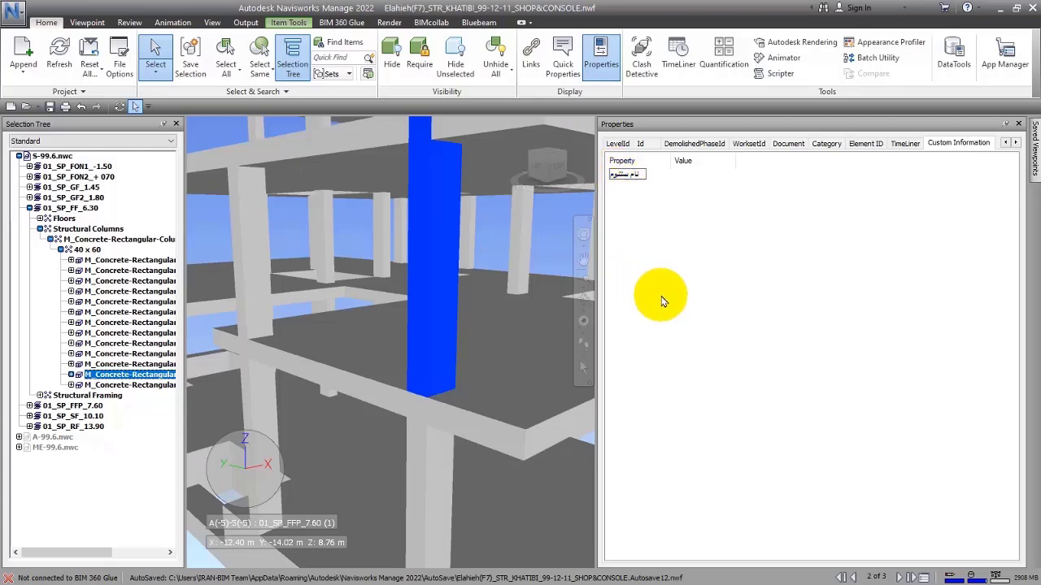
key(BackSpace)
key(BackSpace)
key(BackSpace)
text(ون)
key(Return)
click(690, 180)
double_click(689, 182)
drag(530, 260, 501, 257)
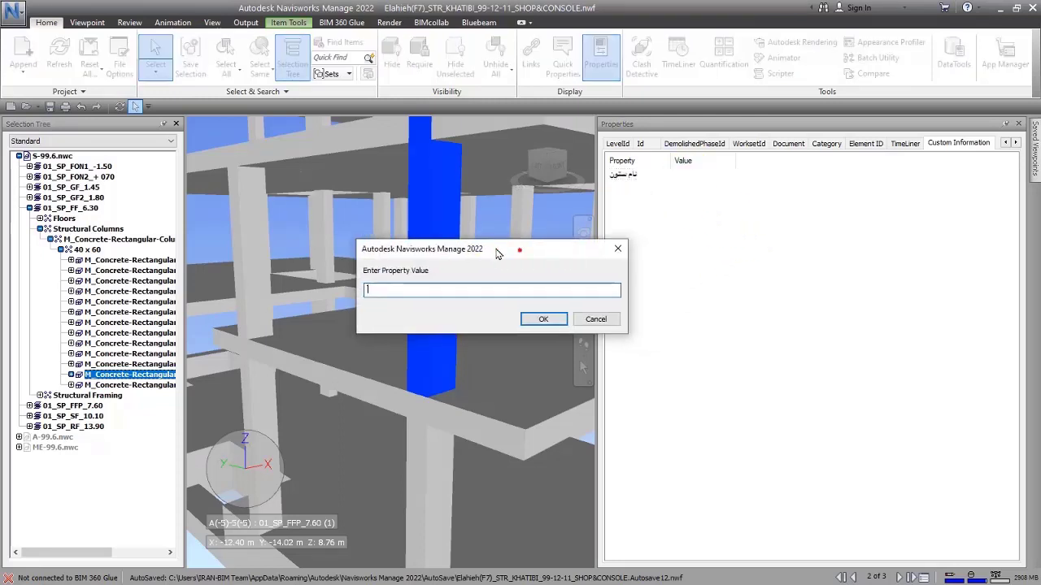
Step: Cancel the value prompt, rename the property to 'توضیحات' and reopen its value entry
click(475, 294)
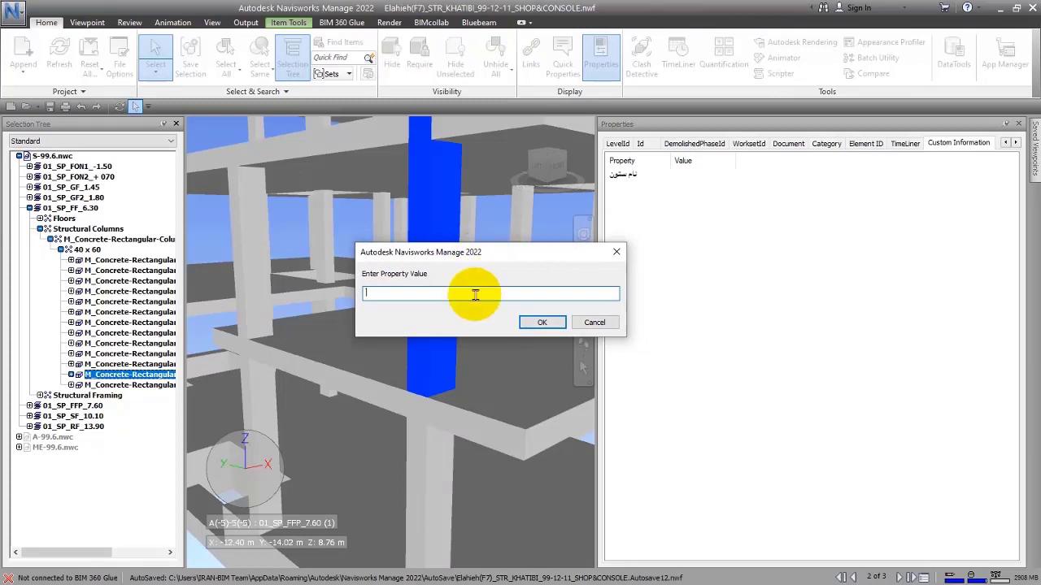
click(609, 322)
click(619, 175)
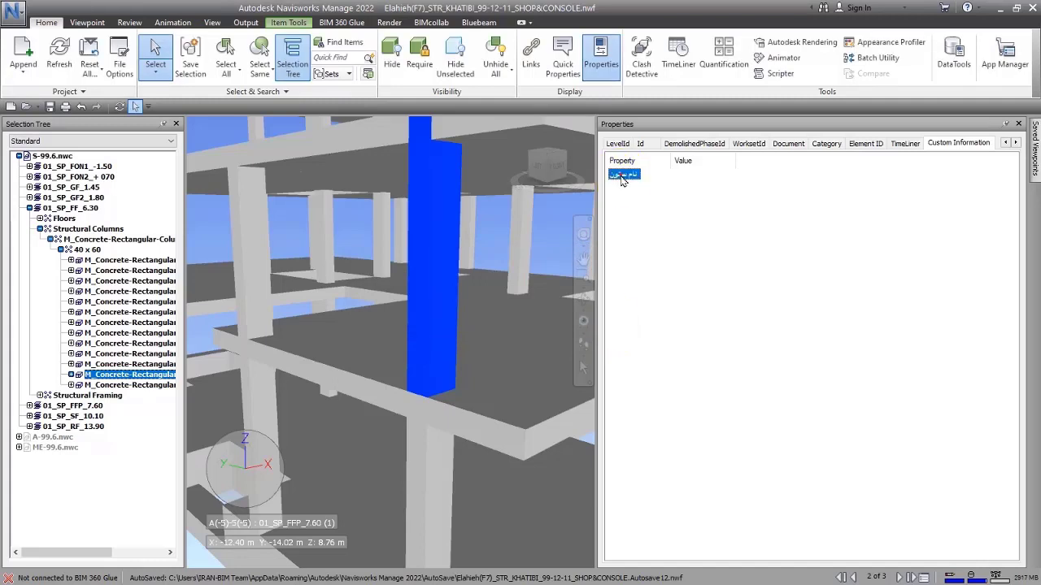
right_click(627, 175)
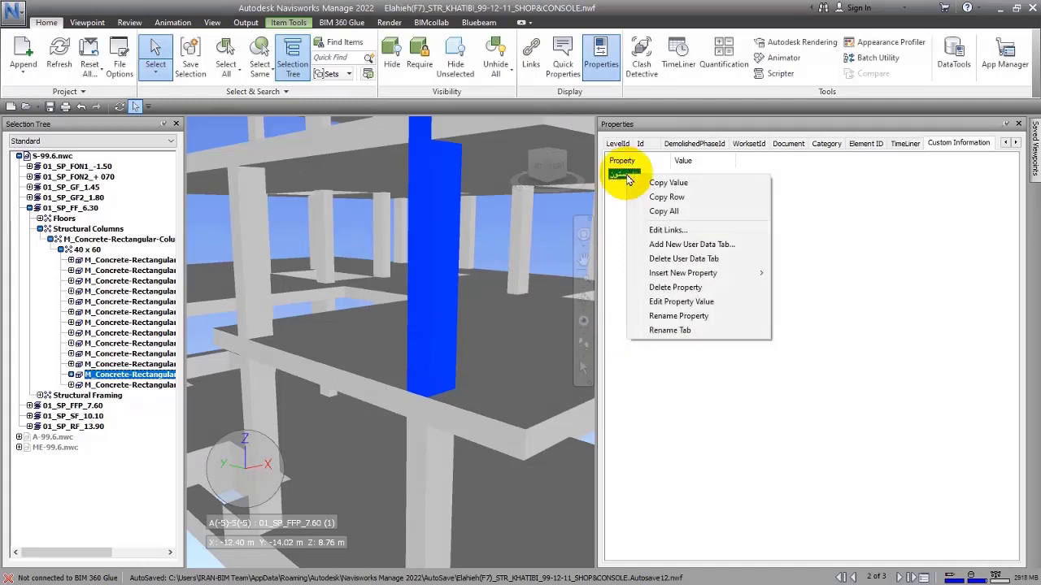
click(699, 317)
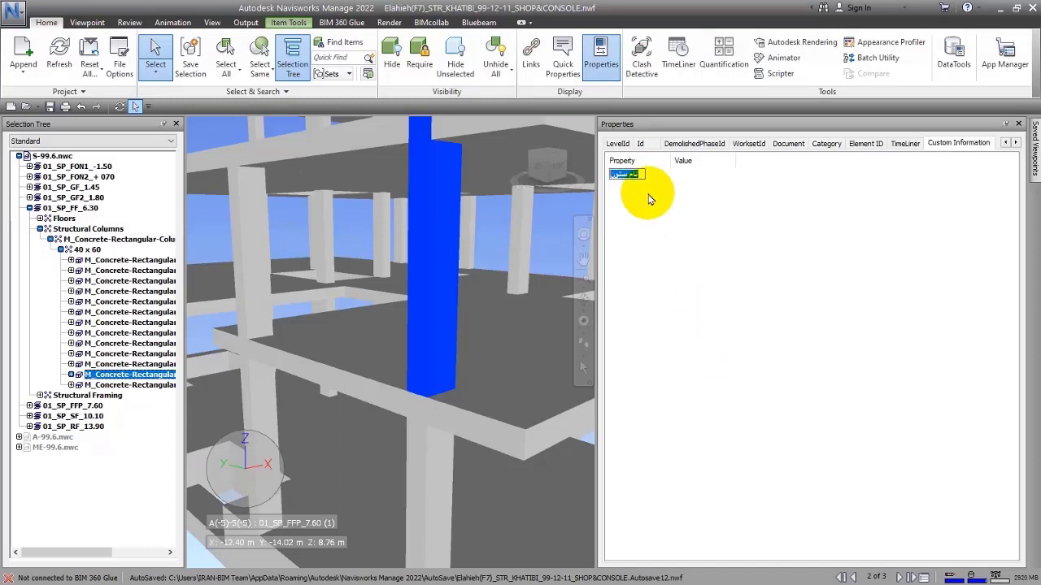
text(توضیحات)
click(649, 200)
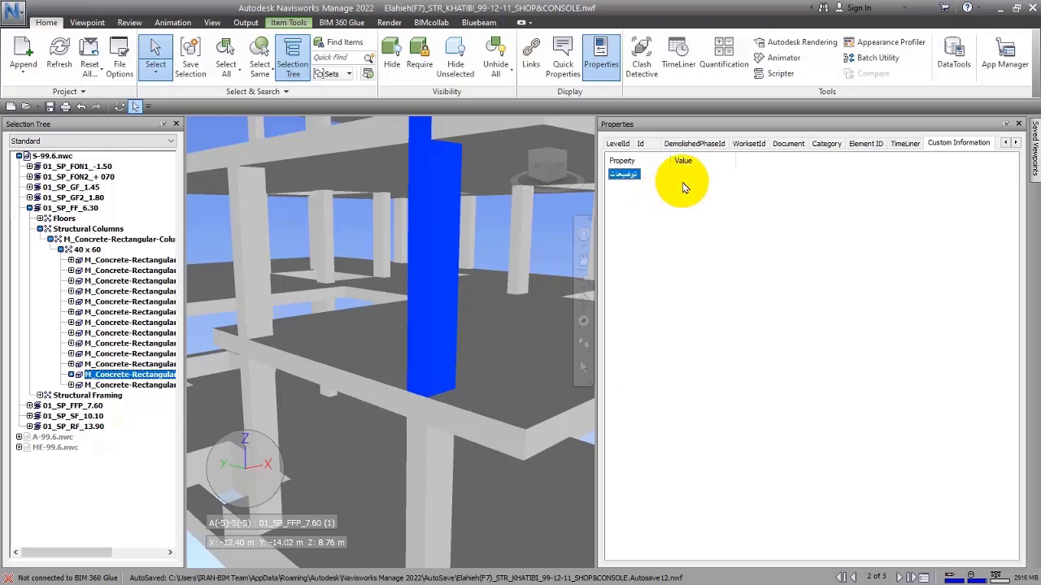
click(682, 182)
click(685, 183)
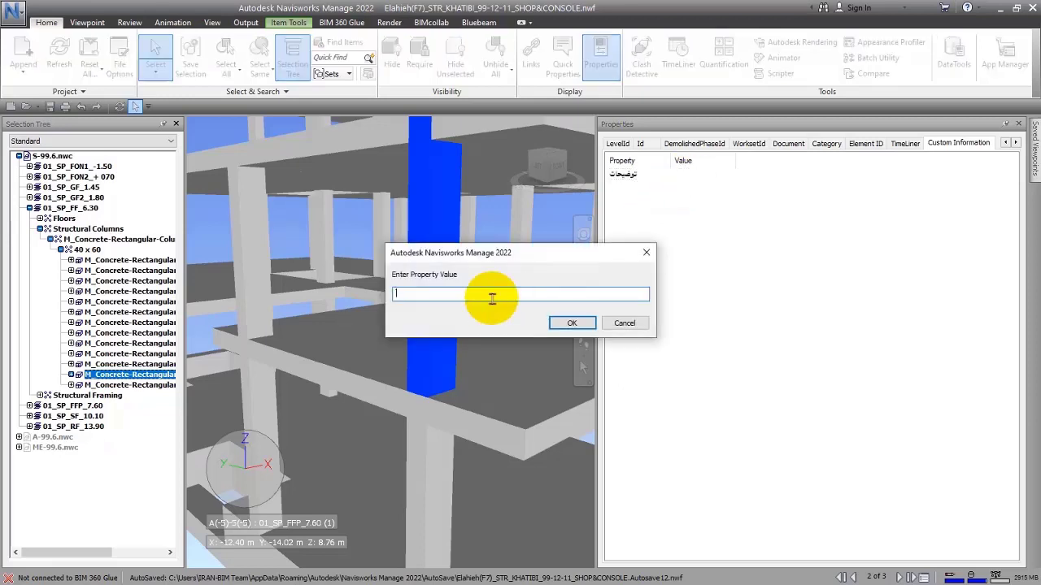
Step: Set توضیحات to 'ستون طبقه سوم با توجه به موقعیت قرارگیری کمی چرخیده است' and widen the Value column
click(490, 295)
text(س)
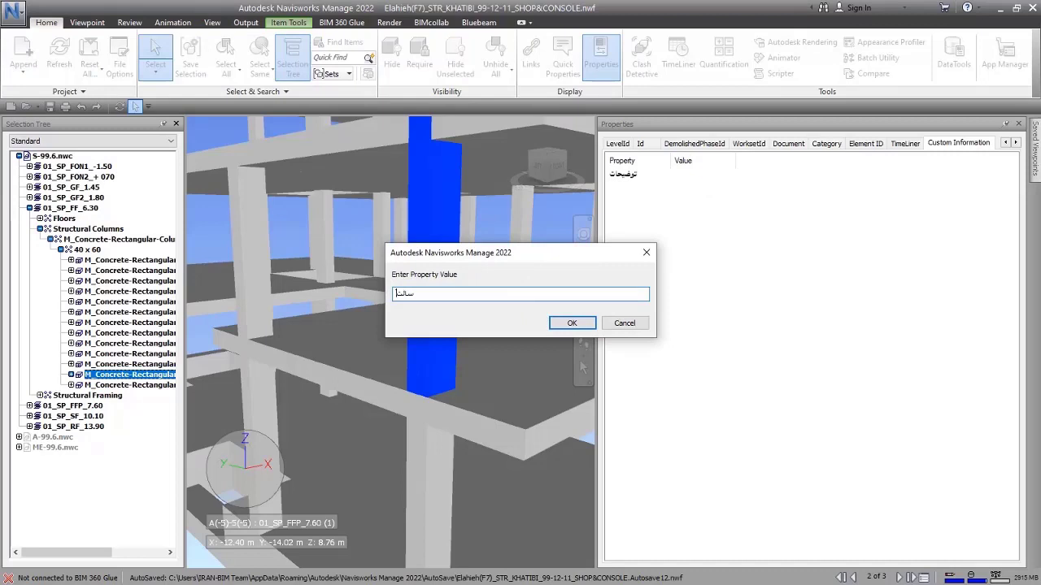
text(تون طبقه سوم با توجه به ما)
text(ققعیت قرارگیری کمی چرخیده است)
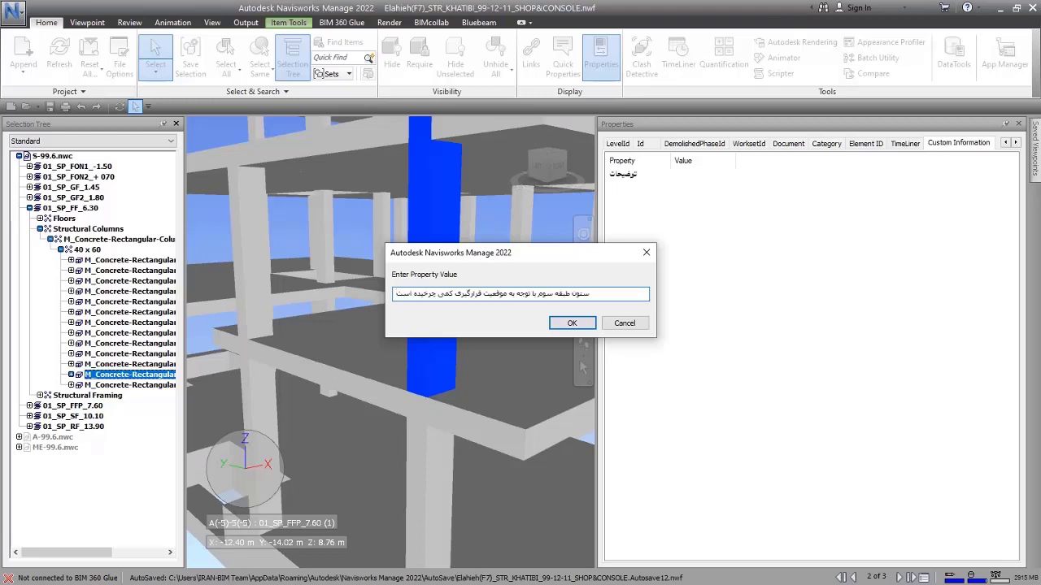
click(579, 322)
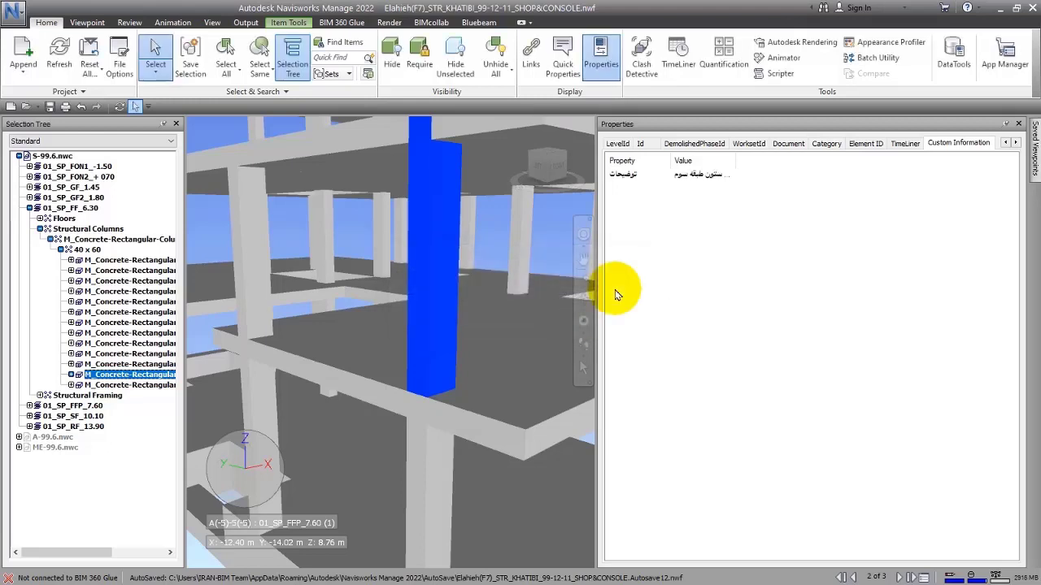
double_click(732, 161)
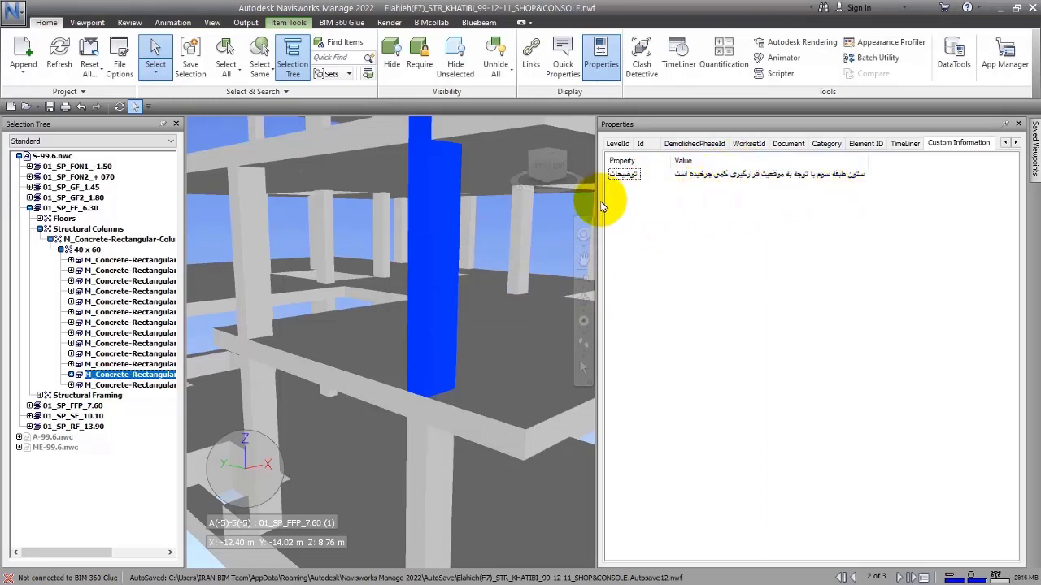
Step: Insert a Boolean property named 'فلزی', left at No
right_click(682, 203)
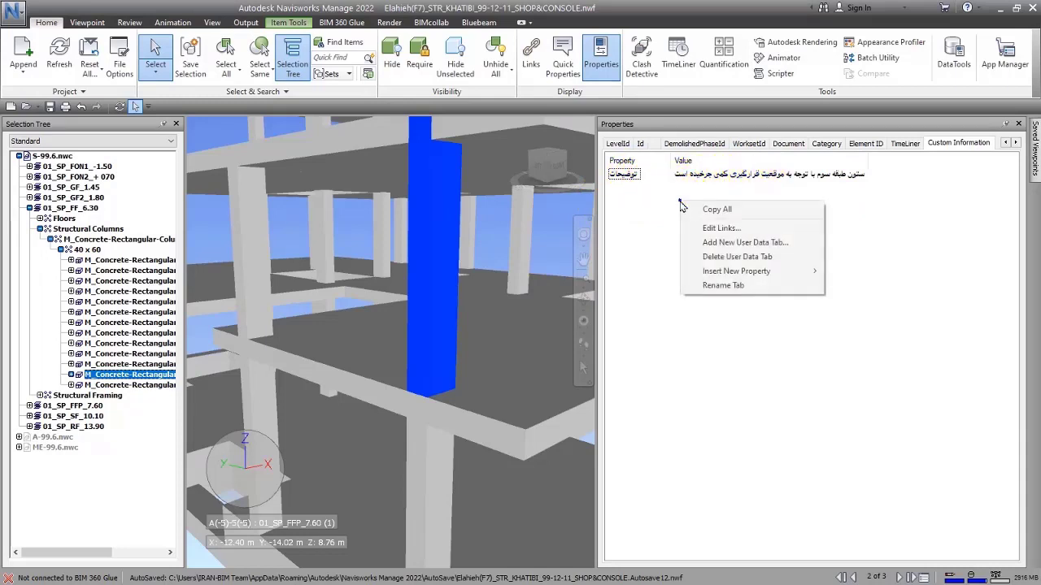
mouse_move(736, 271)
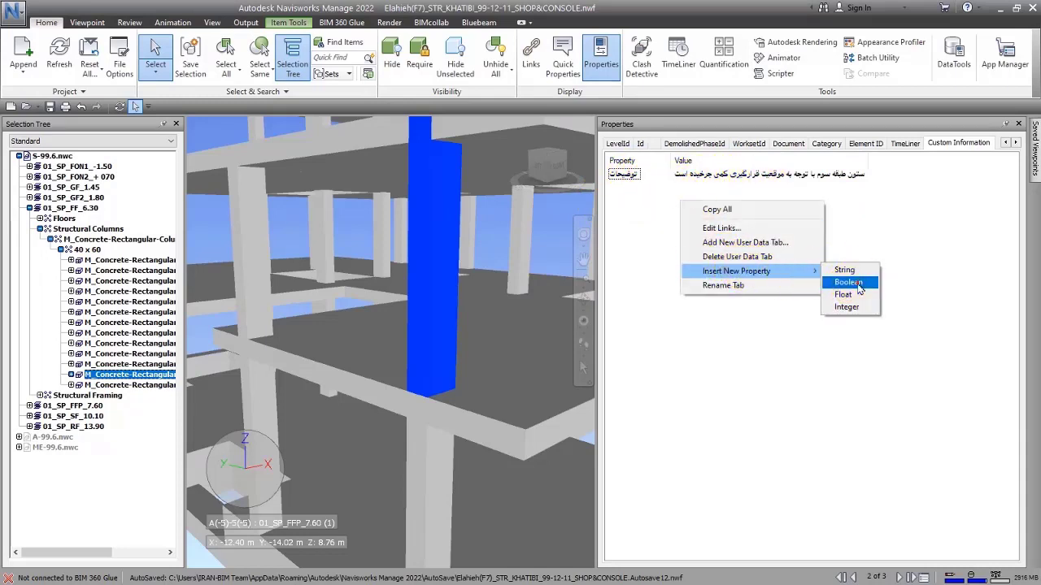
click(847, 281)
click(620, 186)
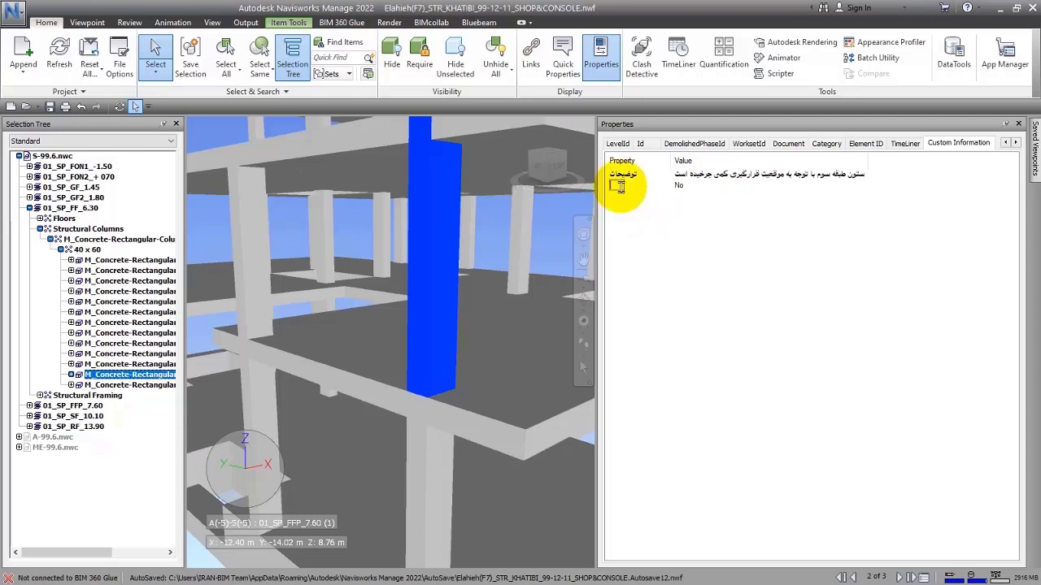
text(فلزی)
click(631, 232)
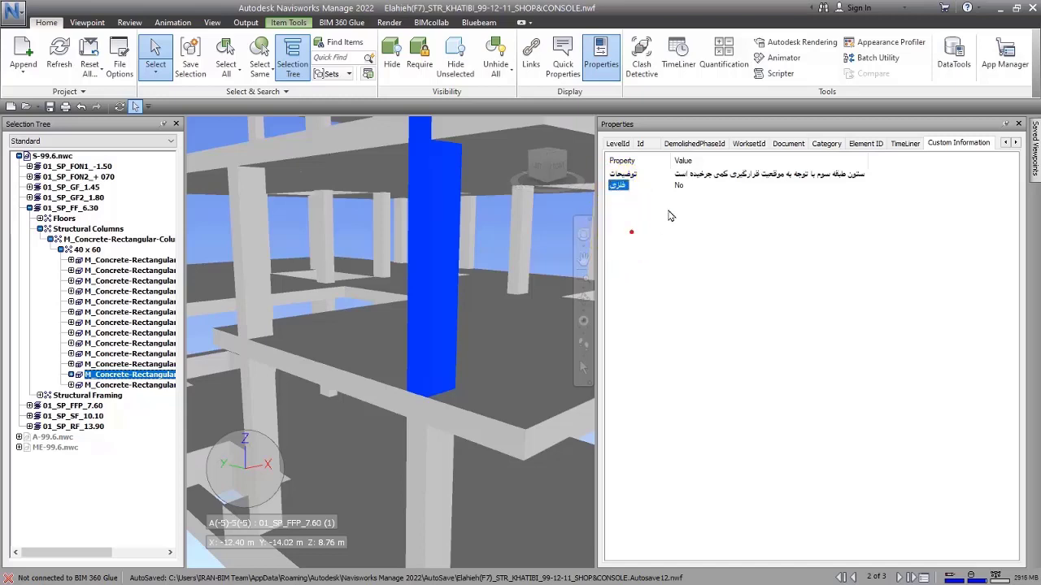
Step: Insert a second Boolean property 'بتنی' and switch its value to Yes
right_click(680, 202)
mouse_move(731, 273)
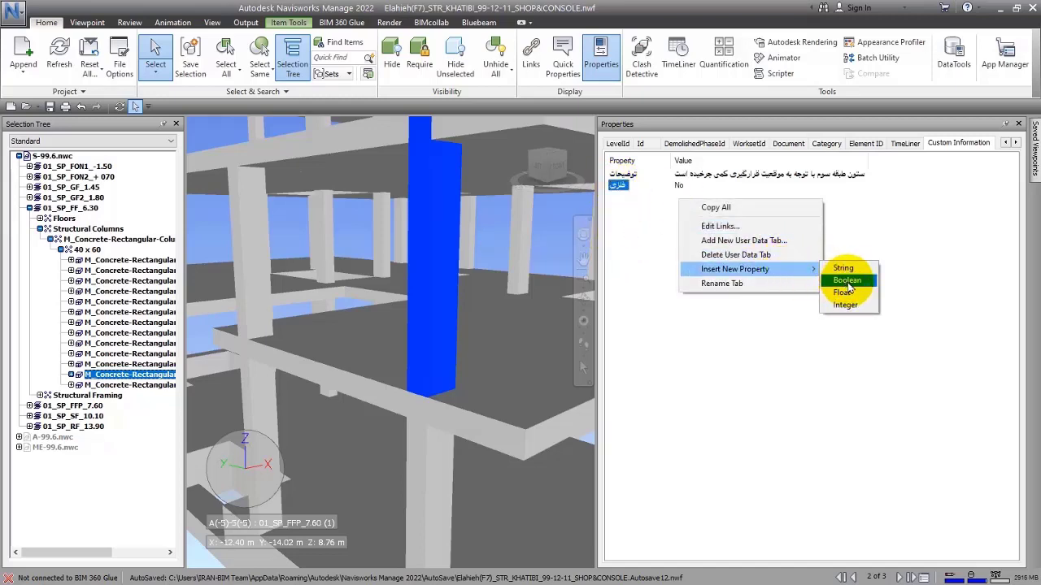
click(848, 282)
text(بتنی)
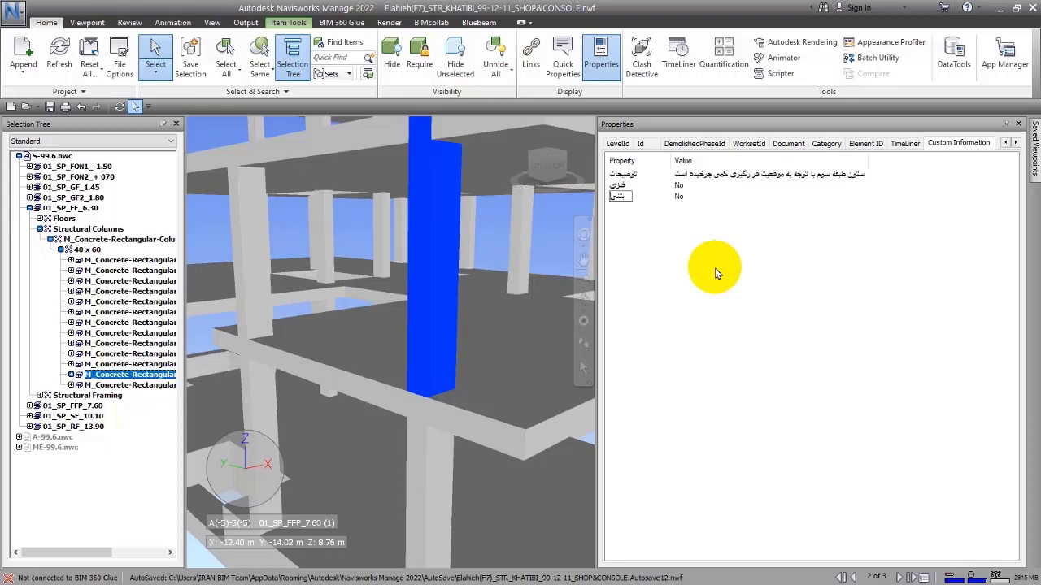
key(Return)
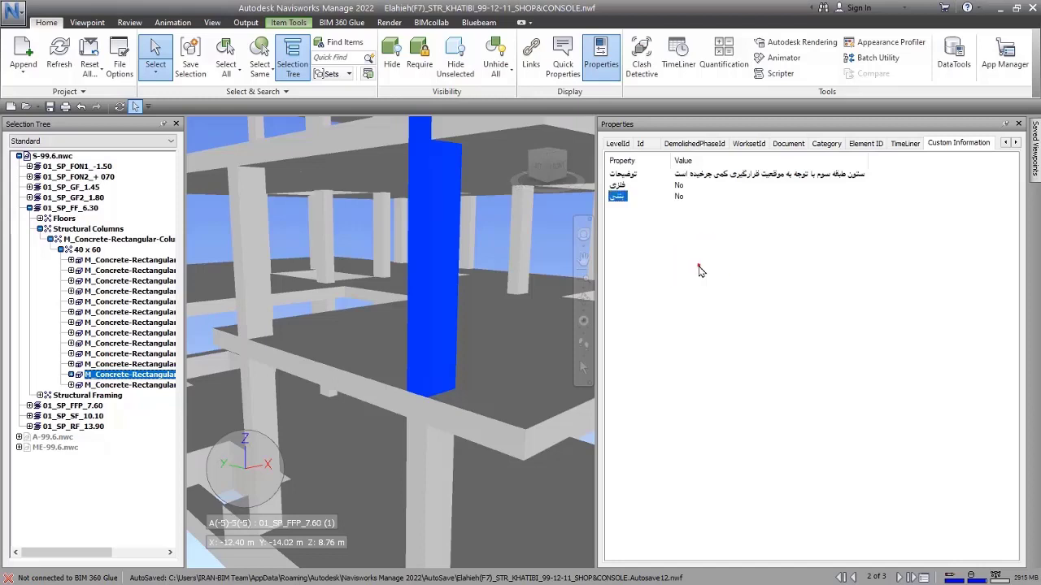
click(677, 198)
click(678, 198)
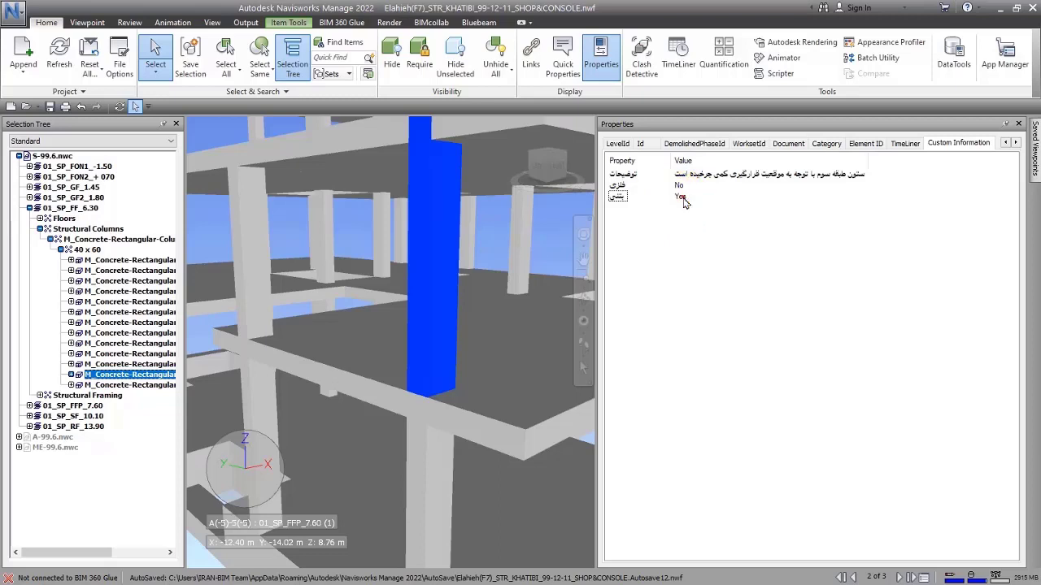
click(661, 251)
Step: Insert a Float custom property named 'مقدار کاور میلگرد' for rebar cover, valued 0.00
right_click(656, 228)
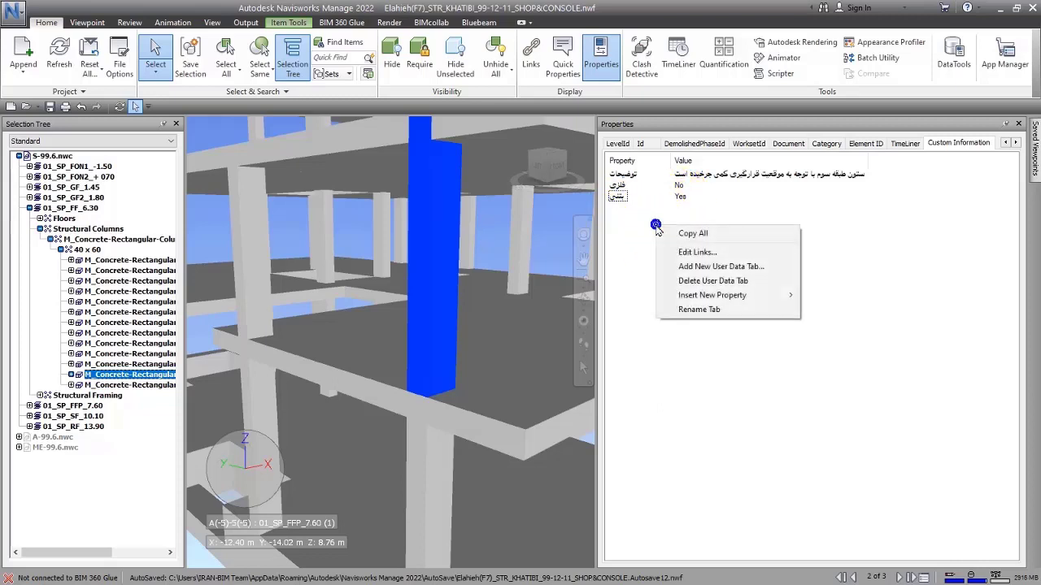
mouse_move(768, 299)
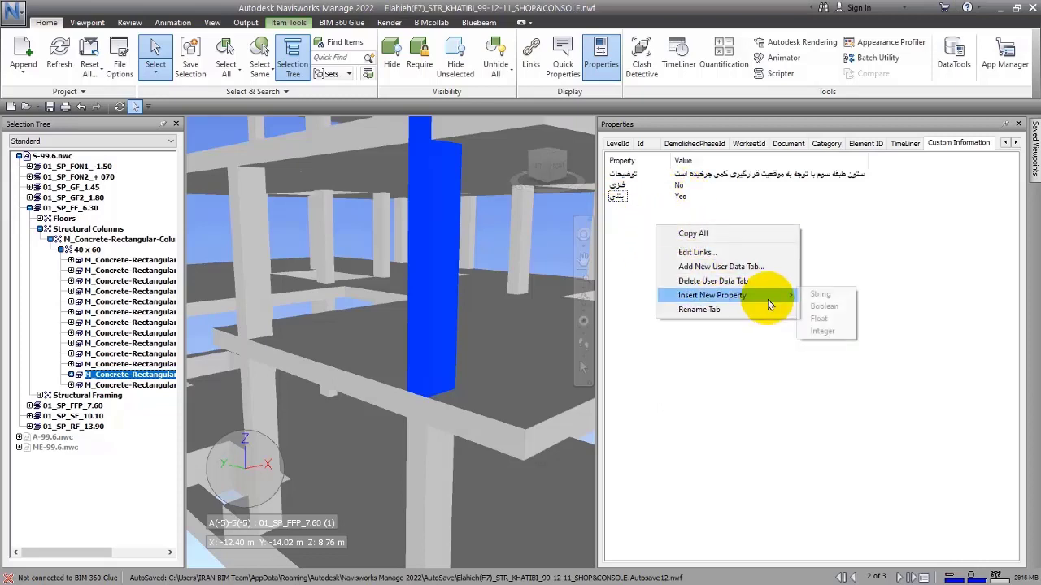
click(830, 318)
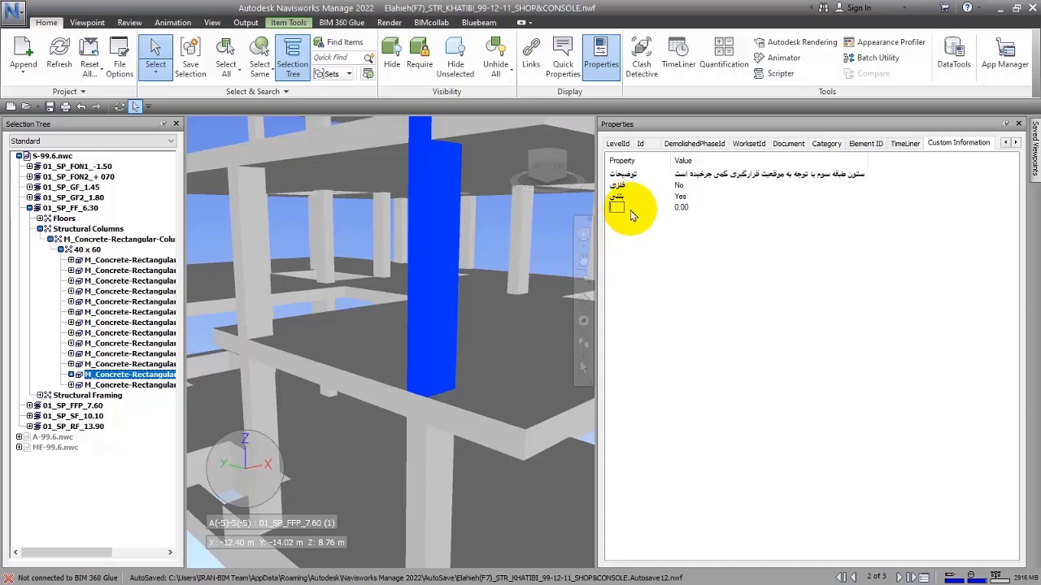
text(مقدار)
text( کاربر)
text( میل)
text(گرد)
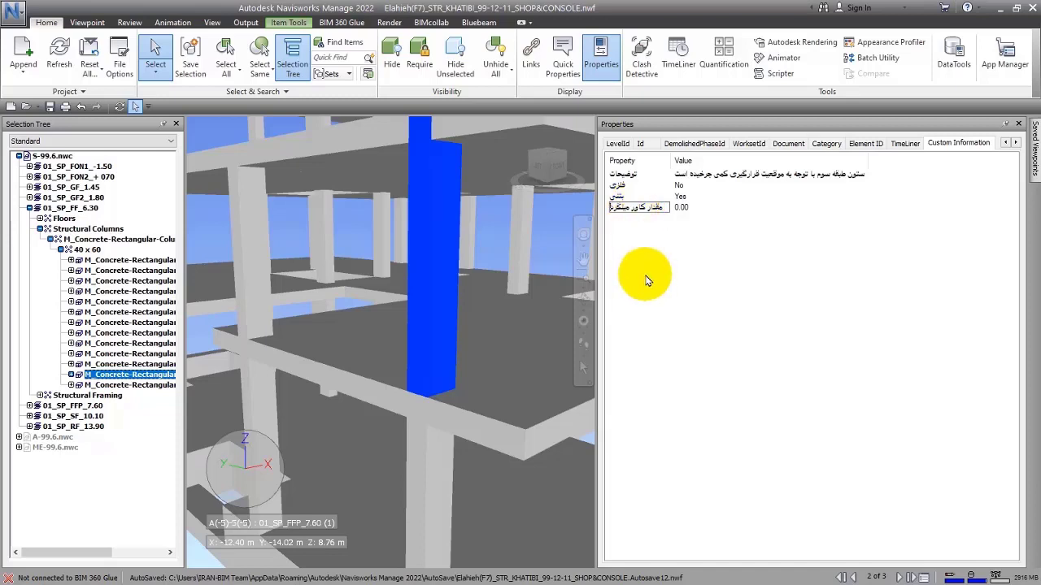
click(646, 276)
Step: Enter 30.50 as the rebar-cover float property's value
double_click(678, 208)
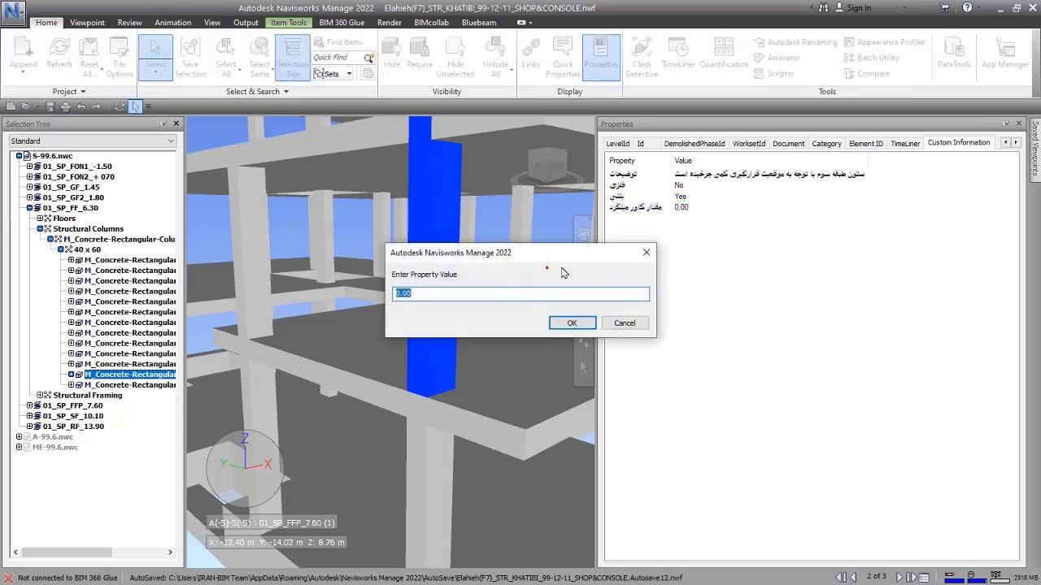
drag(555, 257, 717, 239)
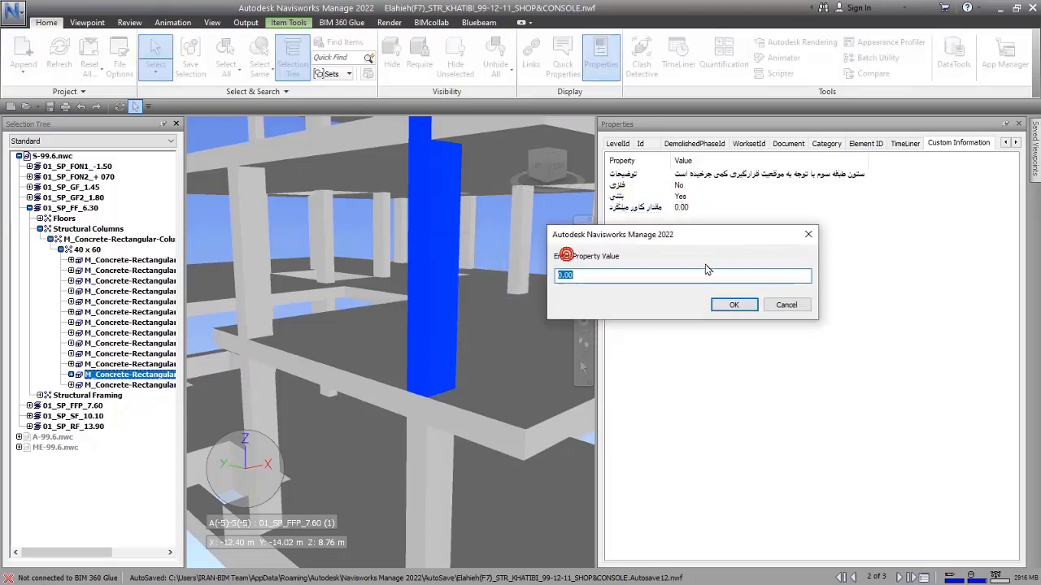
click(623, 273)
text(30.)
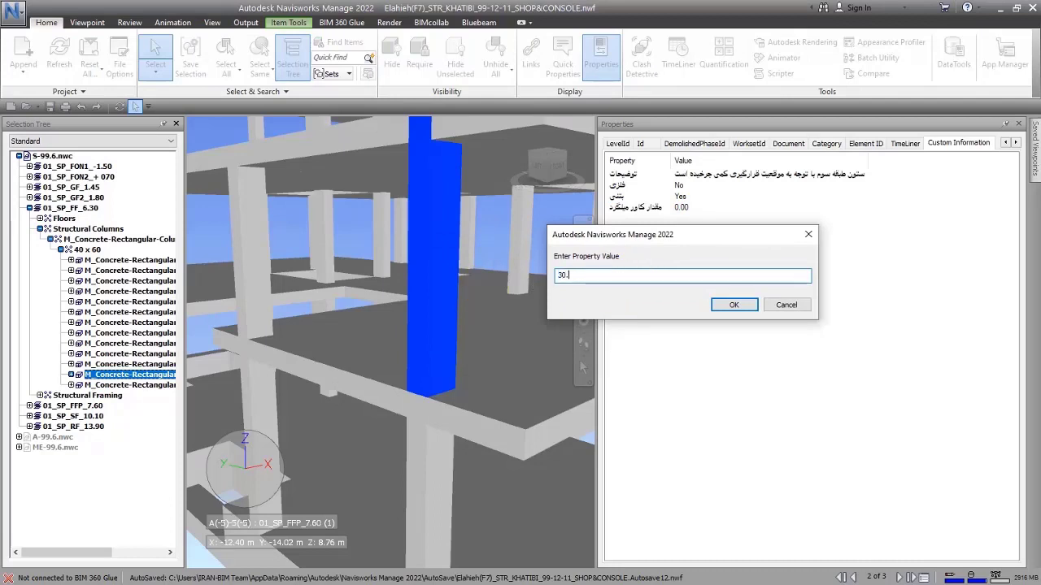
text(50)
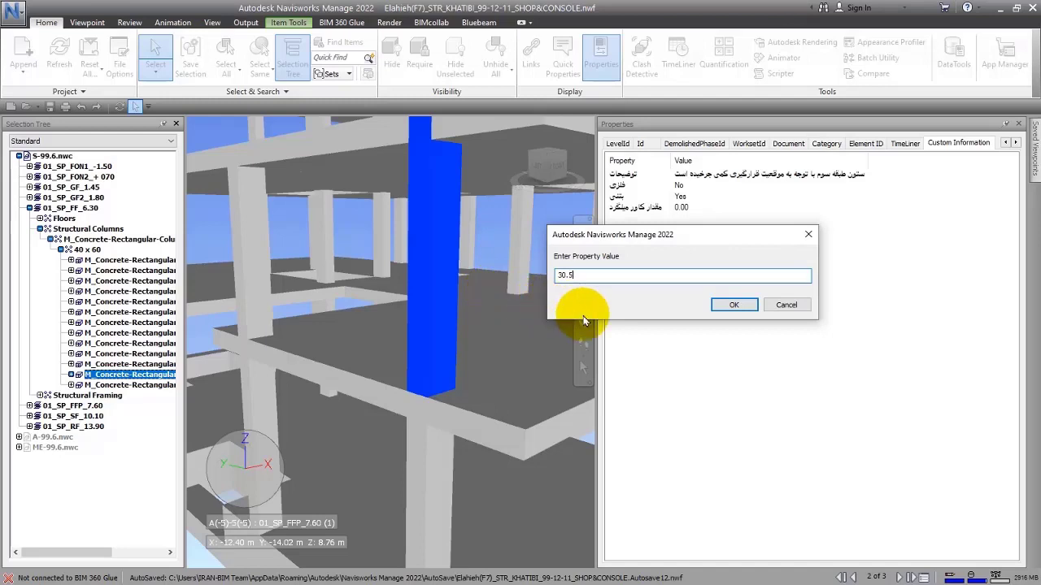
click(730, 305)
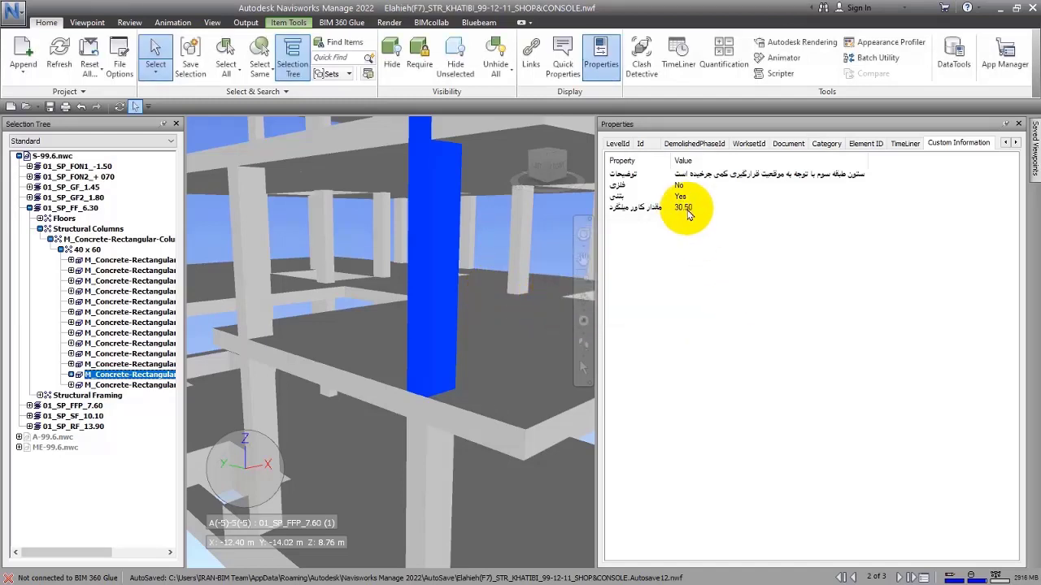
Step: Revise the rebar-cover value through 40 and 35 to the final 35.65
double_click(686, 210)
text(40)
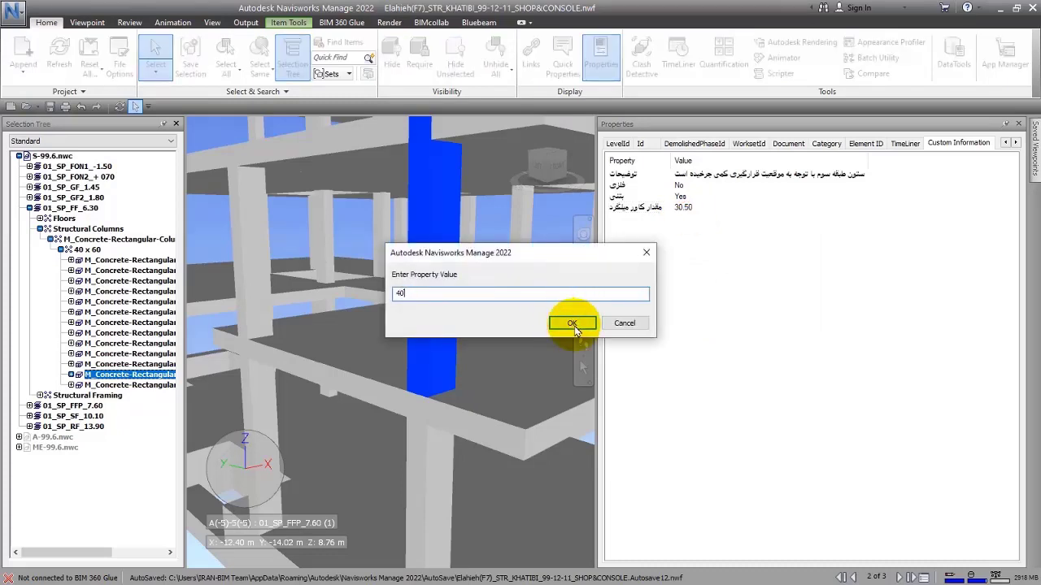
click(569, 323)
double_click(687, 207)
text(35)
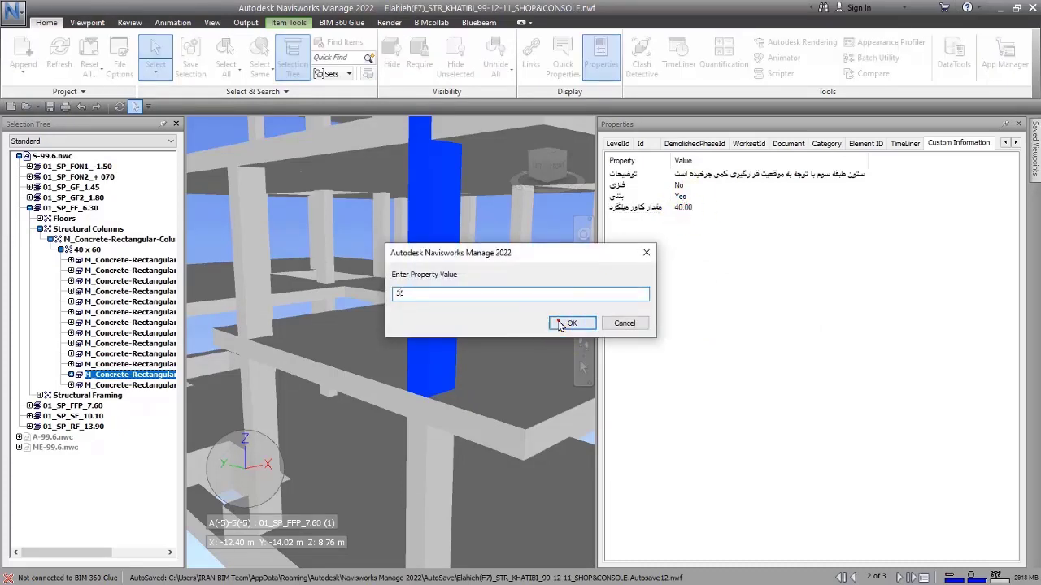
click(571, 323)
double_click(687, 208)
text(3)
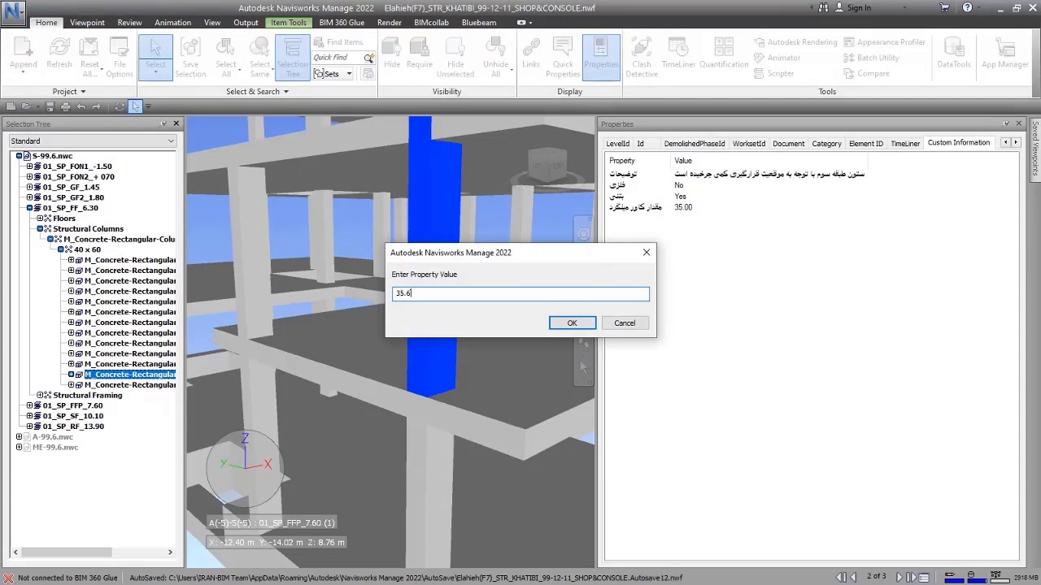
click(572, 322)
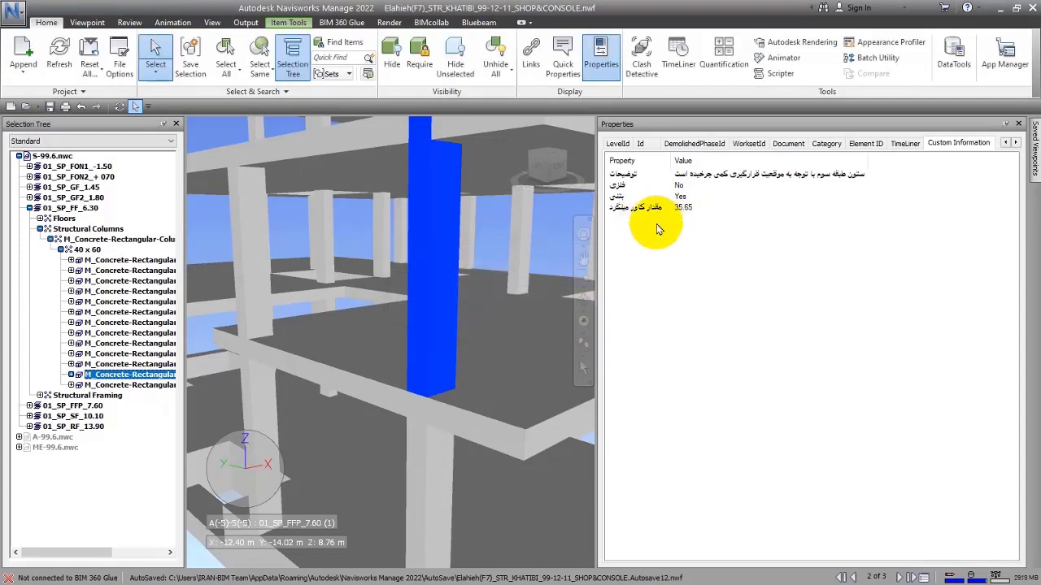
Step: Add an Integer property named 'تعداد میلگرد طولی' for longitudinal bar count
right_click(666, 239)
mouse_move(731, 310)
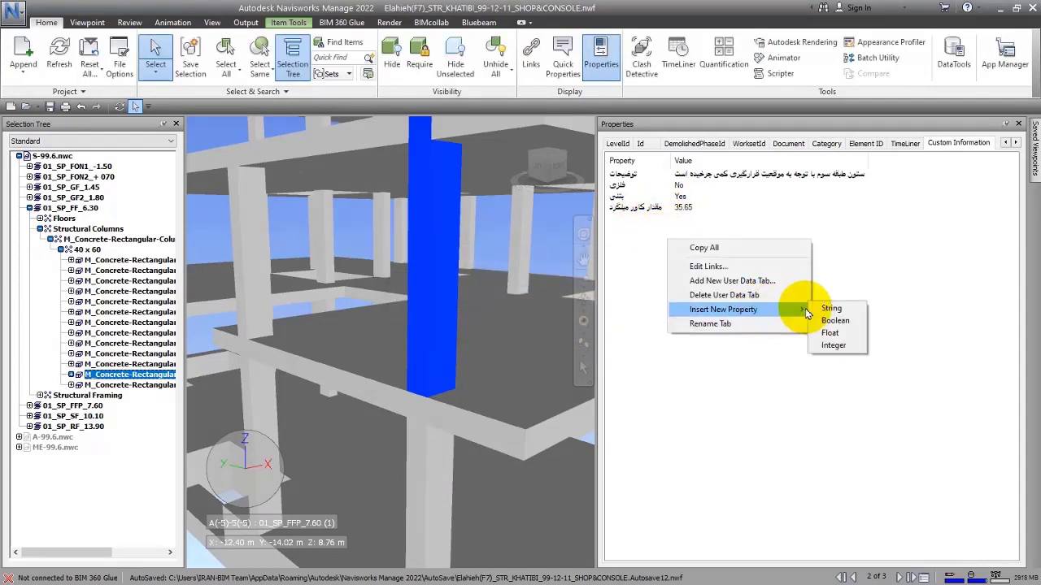
click(835, 348)
click(657, 257)
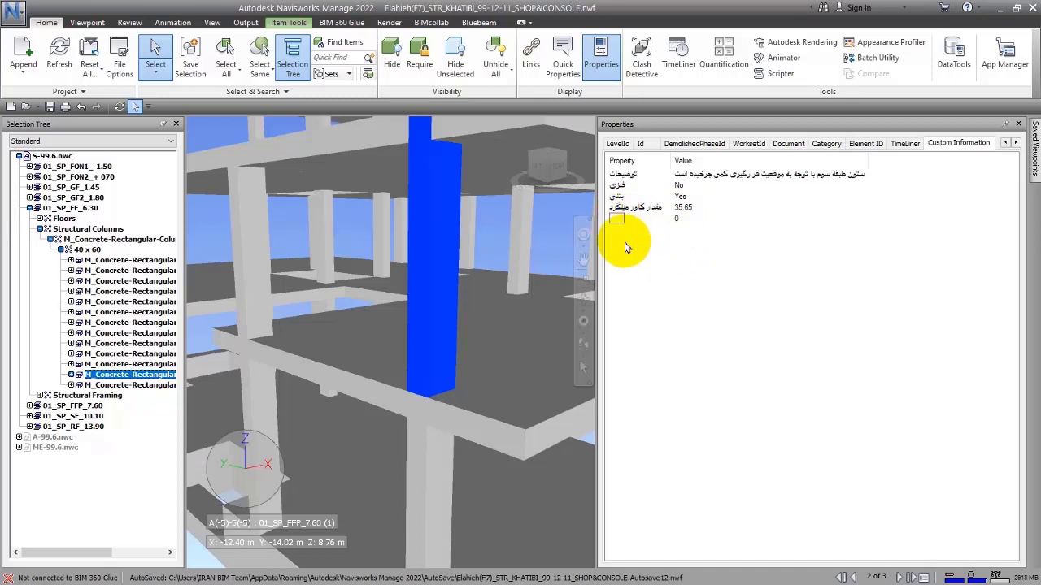
text(تعداد میلگرد طولی)
Step: Add a second Integer property named 'تعداد خاموت' for stirrup count
right_click(624, 246)
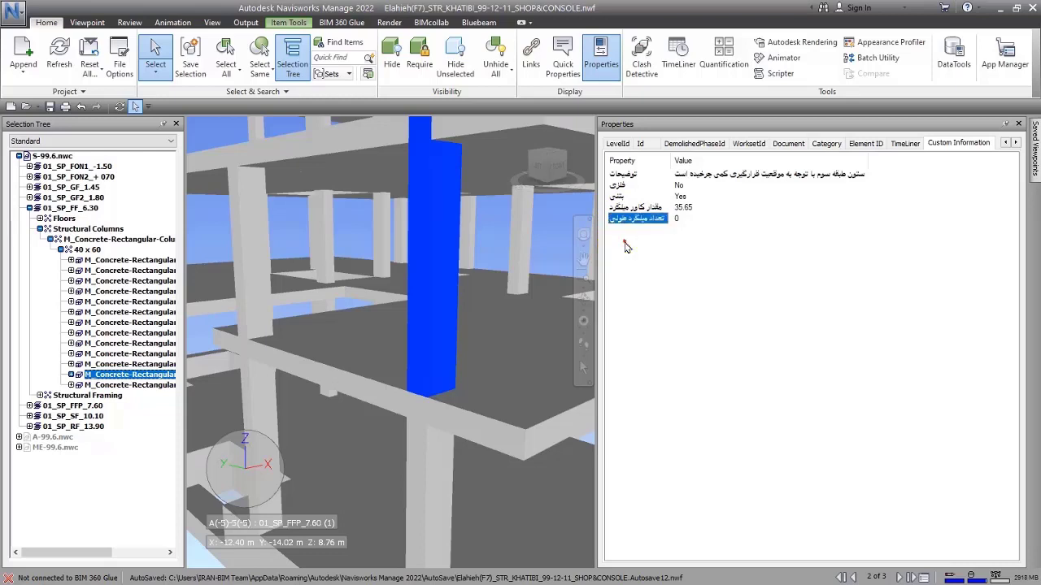
mouse_move(738, 312)
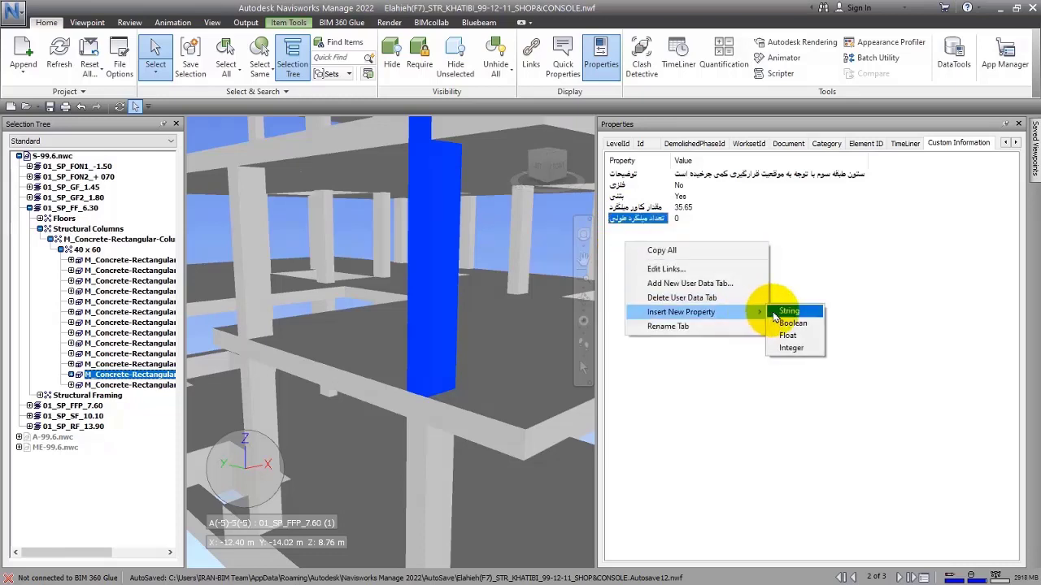
click(791, 352)
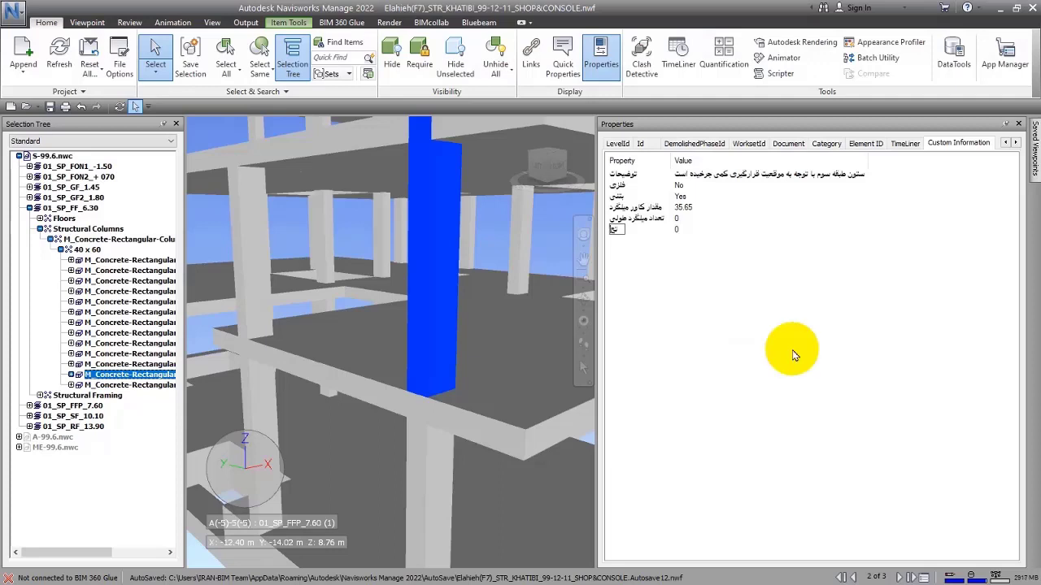
text(تعداد میل)
key(BackSpace)
key(BackSpace)
key(BackSpace)
text(خاموت)
key(Return)
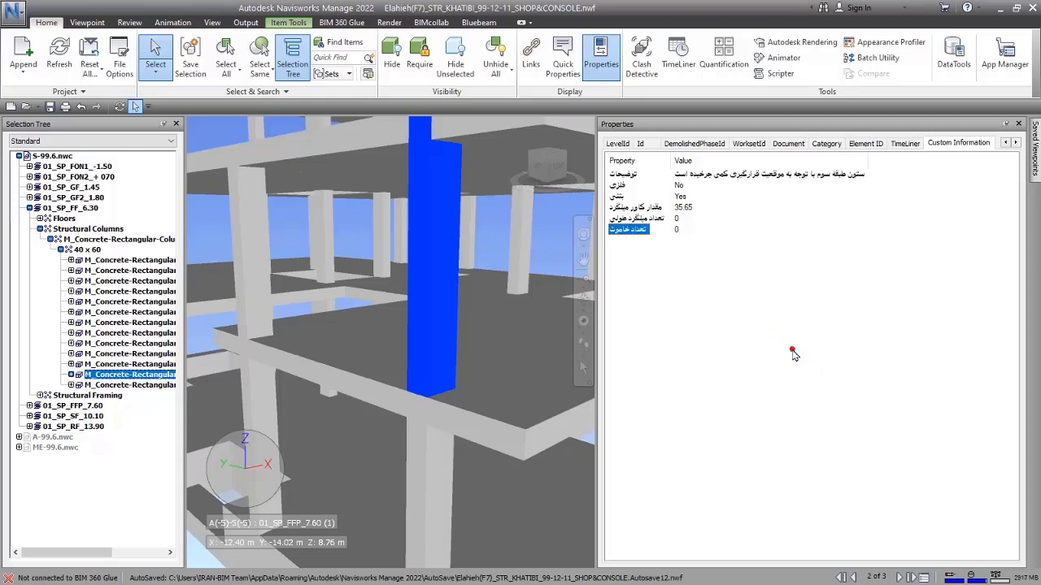
click(649, 219)
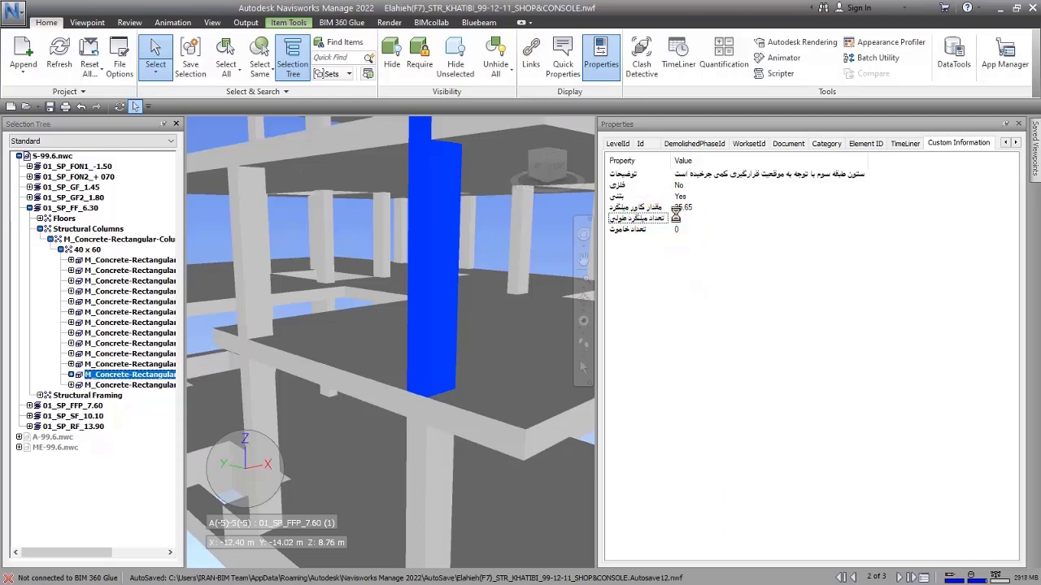
Step: Set the longitudinal bar count property's value to 9
double_click(680, 228)
text(8)
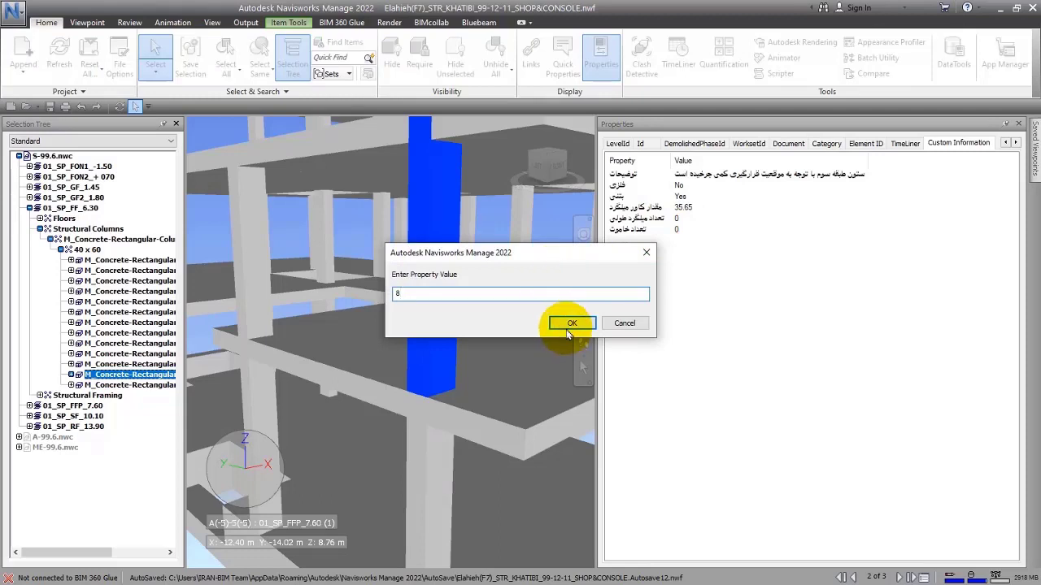
click(565, 293)
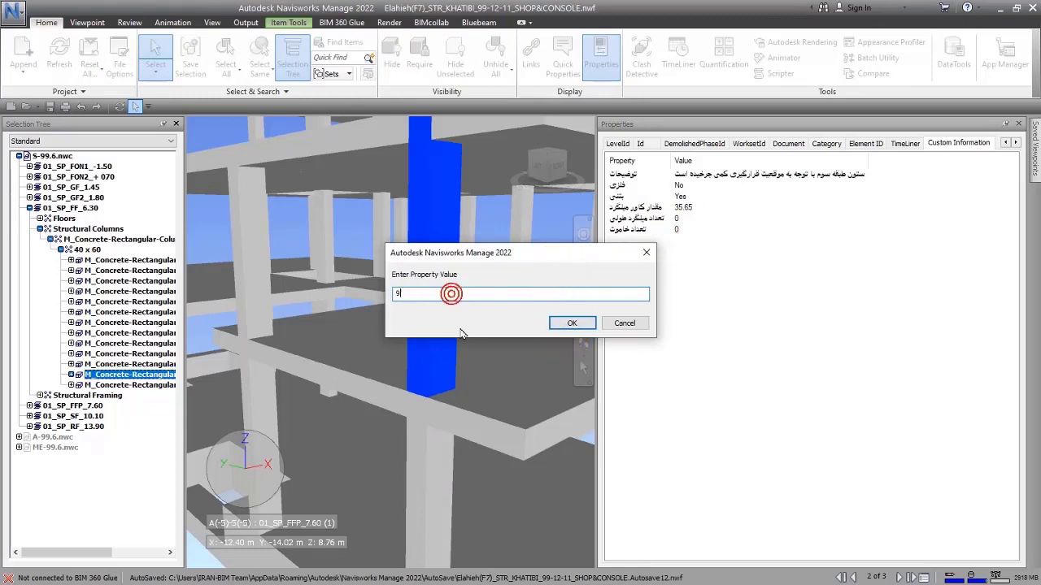
click(561, 324)
Step: Set the stirrup count to 20, where the attempted 20.5 is rejected as an invalid integer
double_click(675, 231)
text(2)
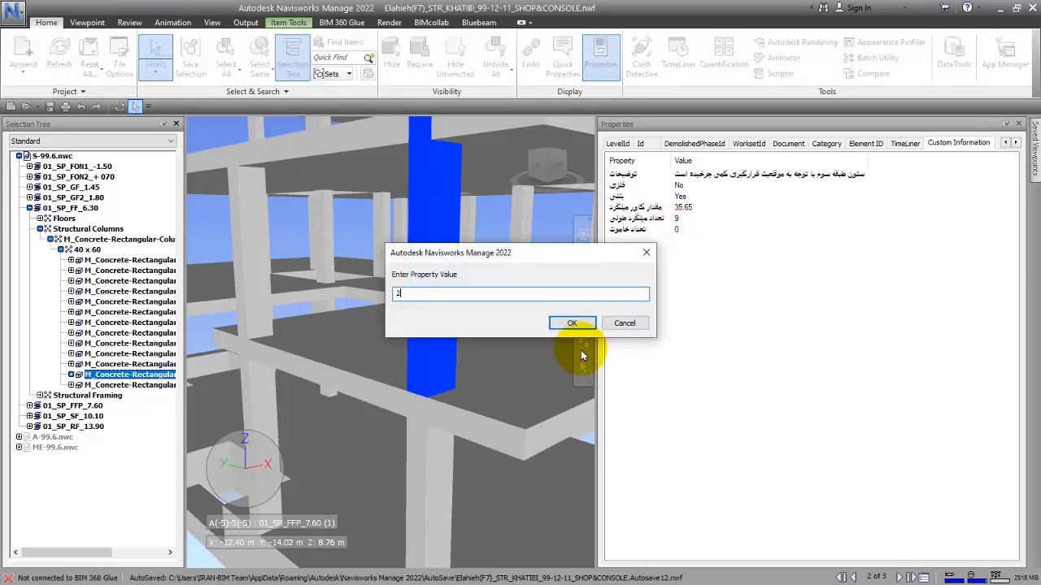
text(0)
click(572, 323)
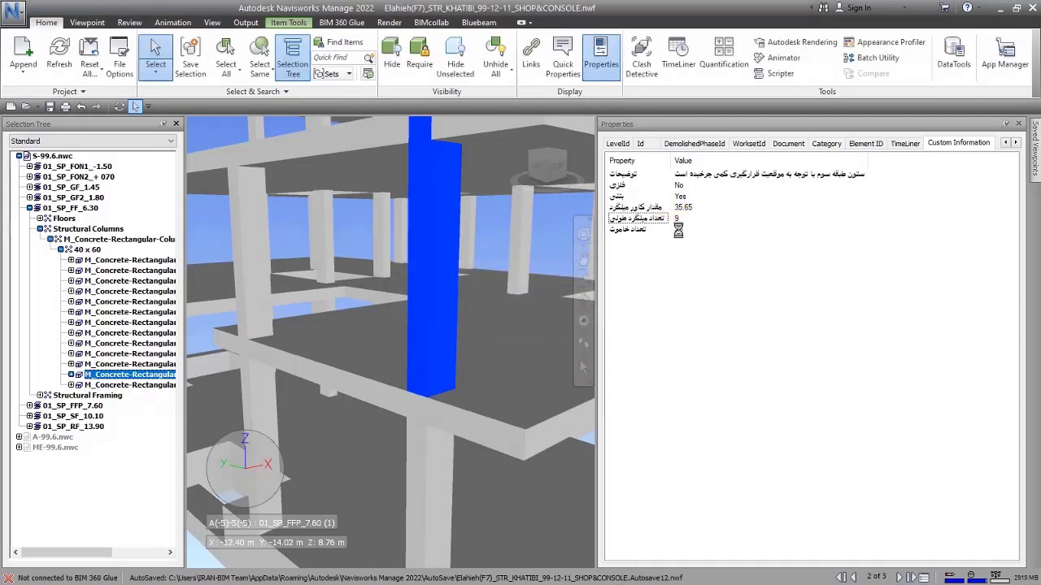
double_click(612, 231)
text(20.5)
click(571, 323)
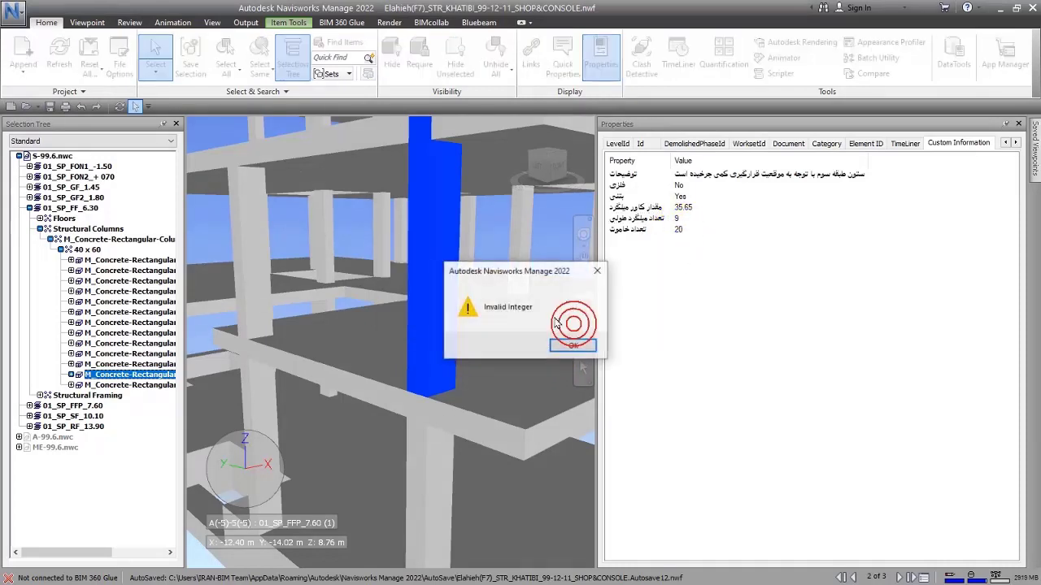
click(572, 345)
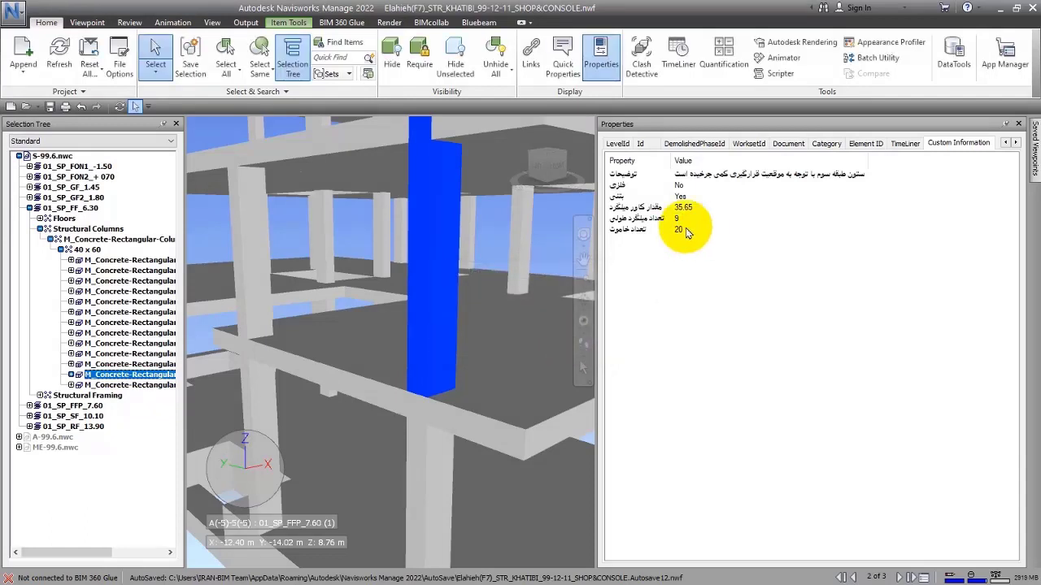
click(680, 306)
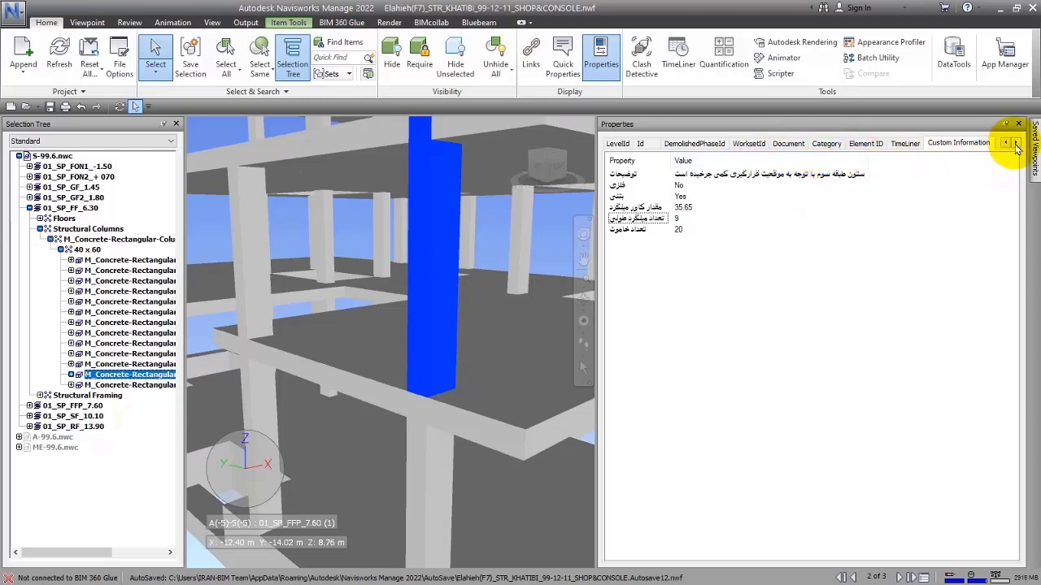
click(1016, 144)
click(953, 144)
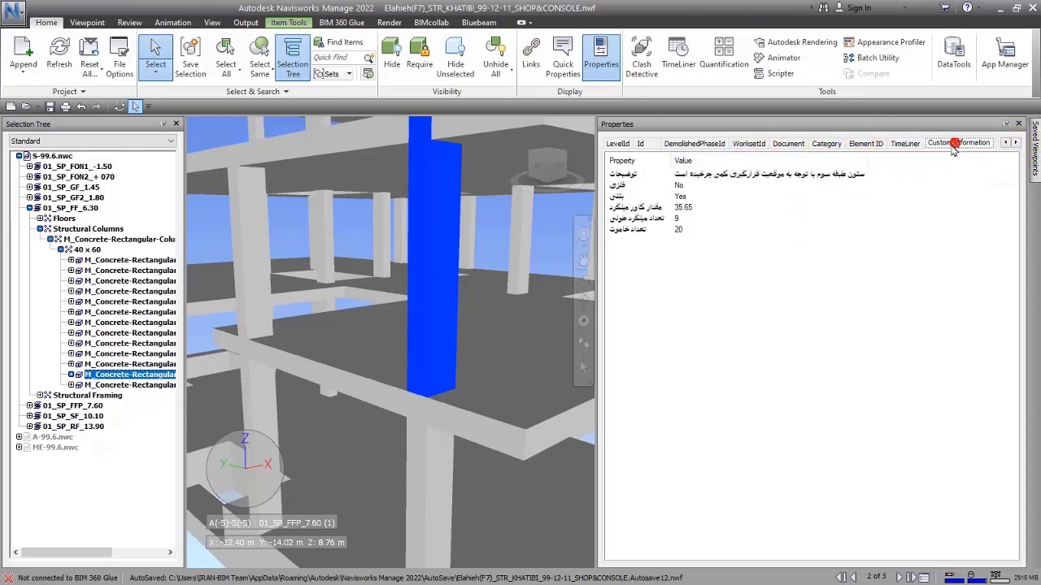